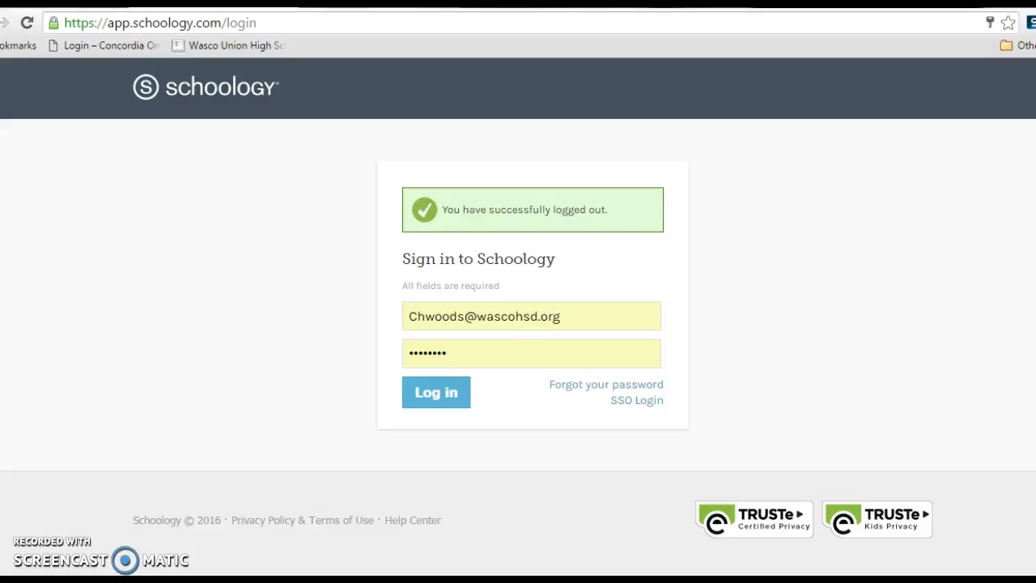
# - Log in with the saved credentials and start creating a new course
pyautogui.click(437, 392)
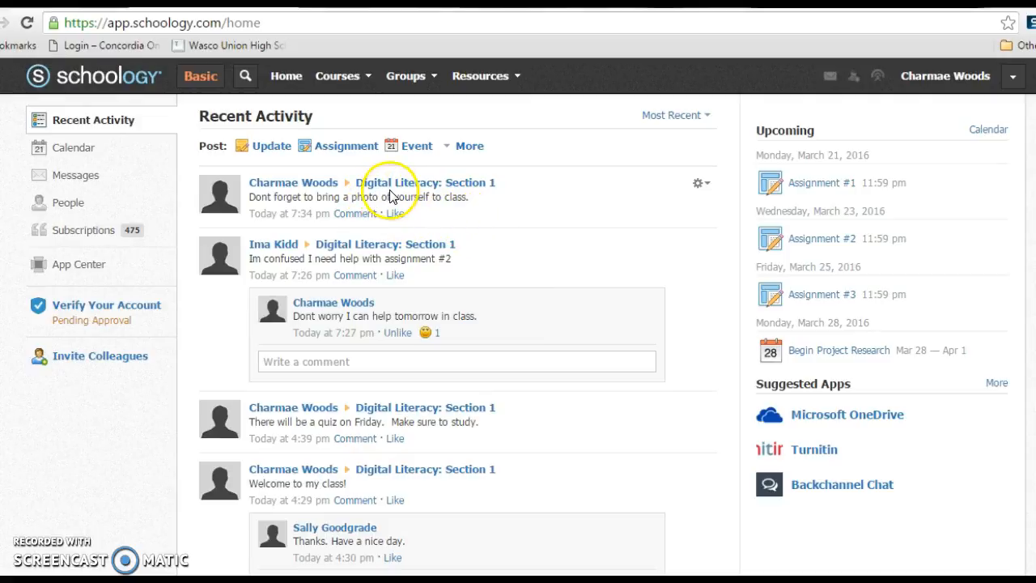
pyautogui.click(364, 78)
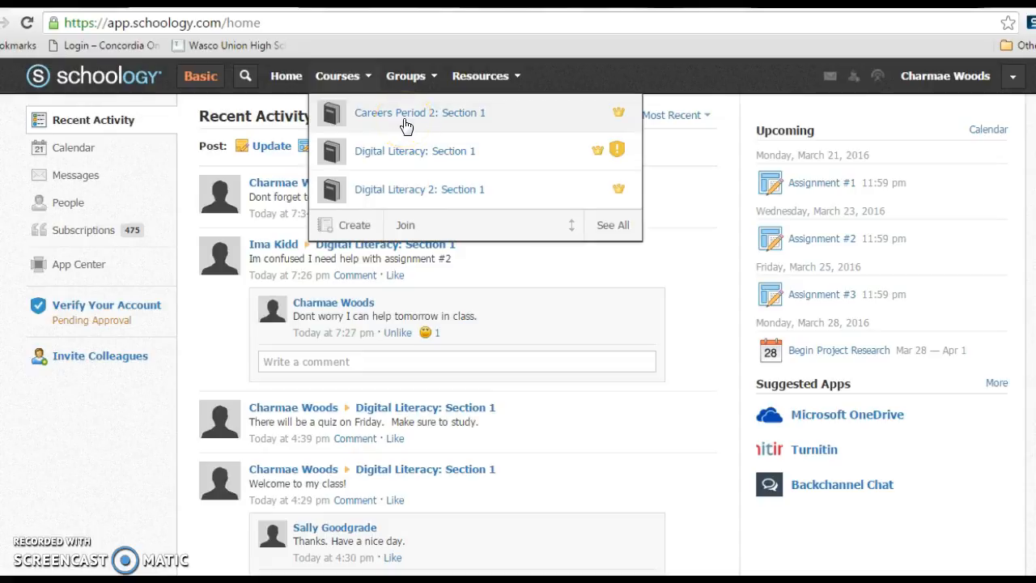
pyautogui.click(348, 222)
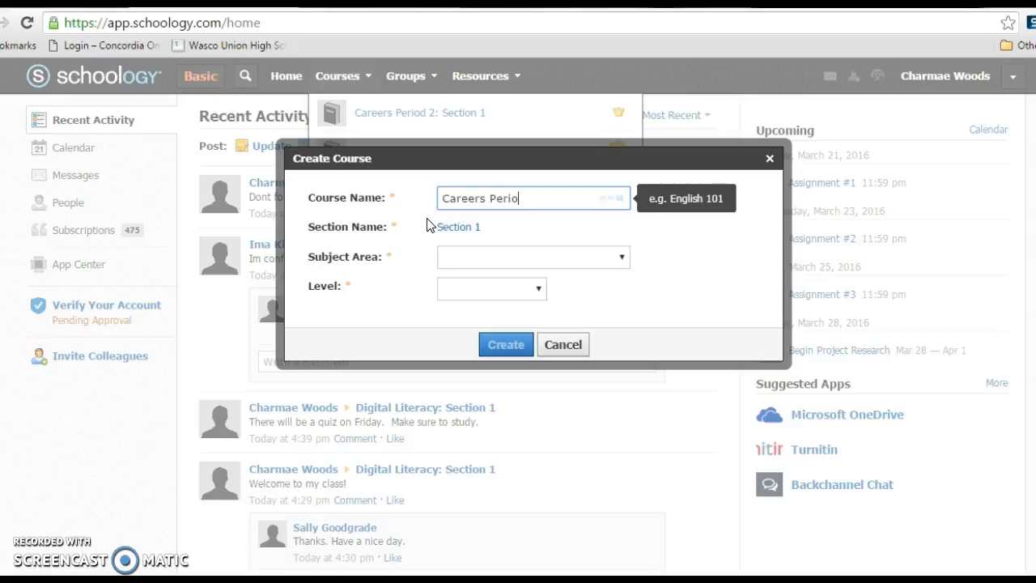
# - Fill in the new course as Careers Period 4 with subject area Other and level 9, and submit it
pyautogui.click(623, 258)
pyautogui.click(478, 291)
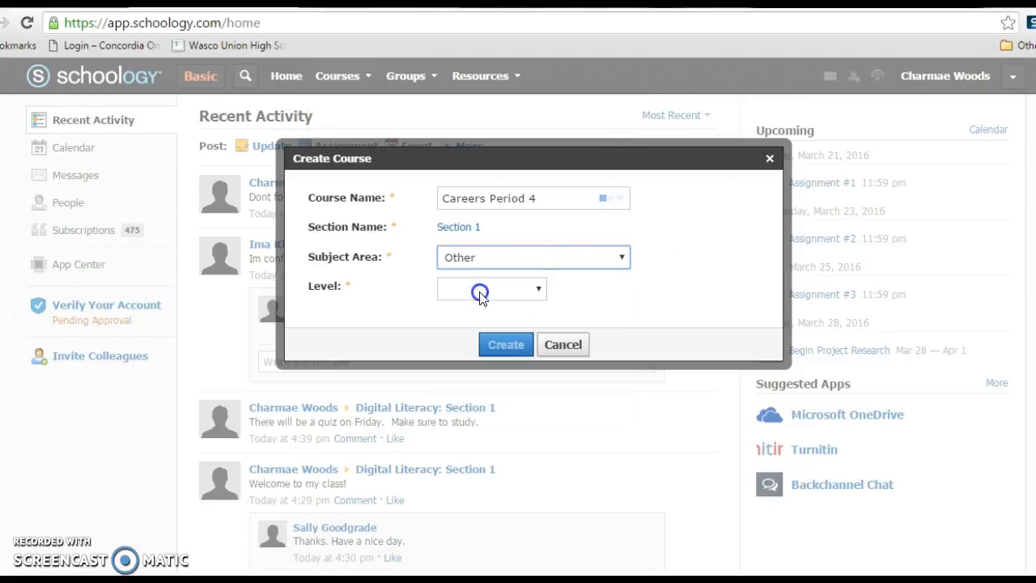
pyautogui.click(475, 289)
pyautogui.click(475, 491)
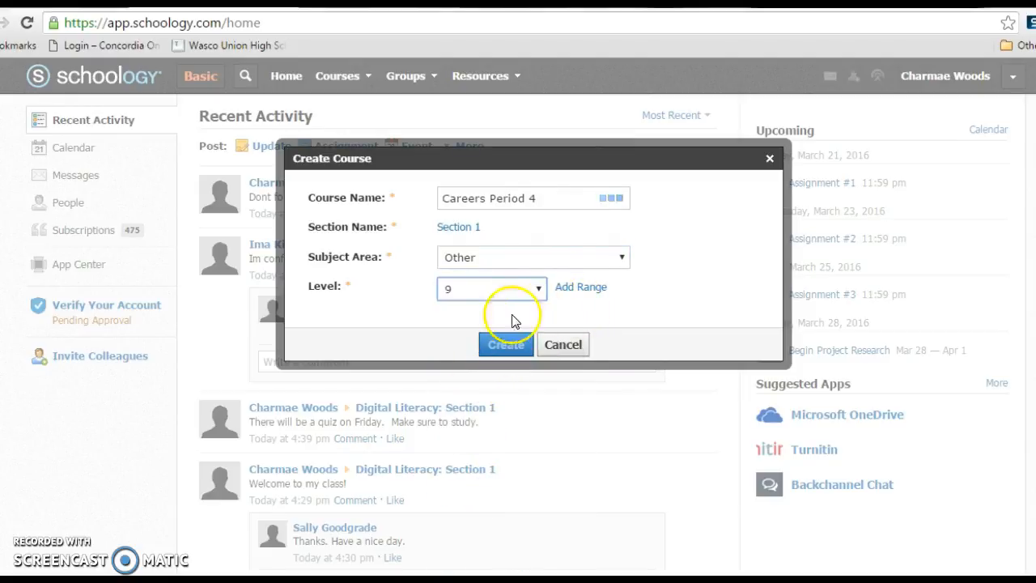
pyautogui.click(491, 354)
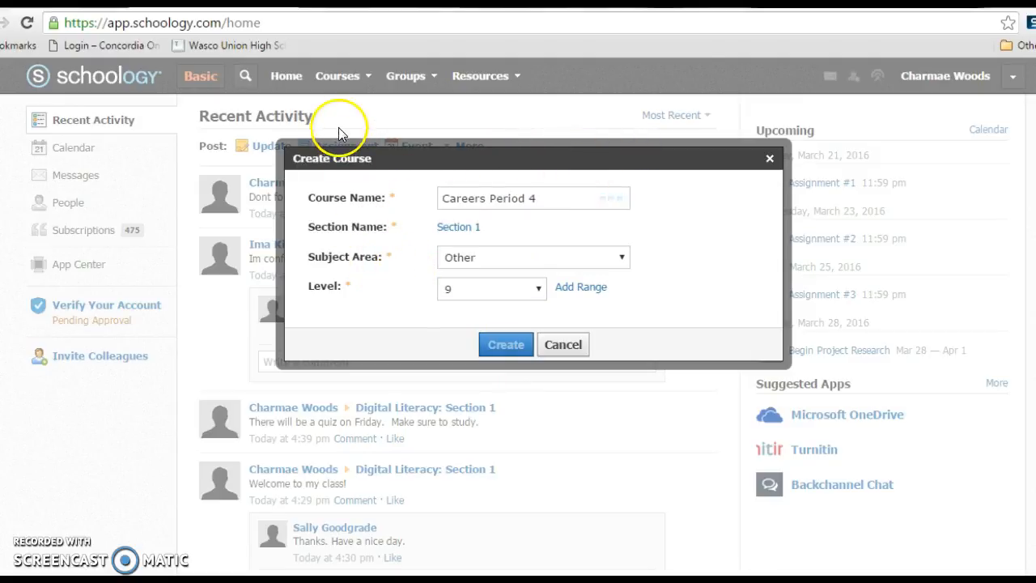
# - Shorten the new course's name to Careers4 and create the course
pyautogui.click(526, 199)
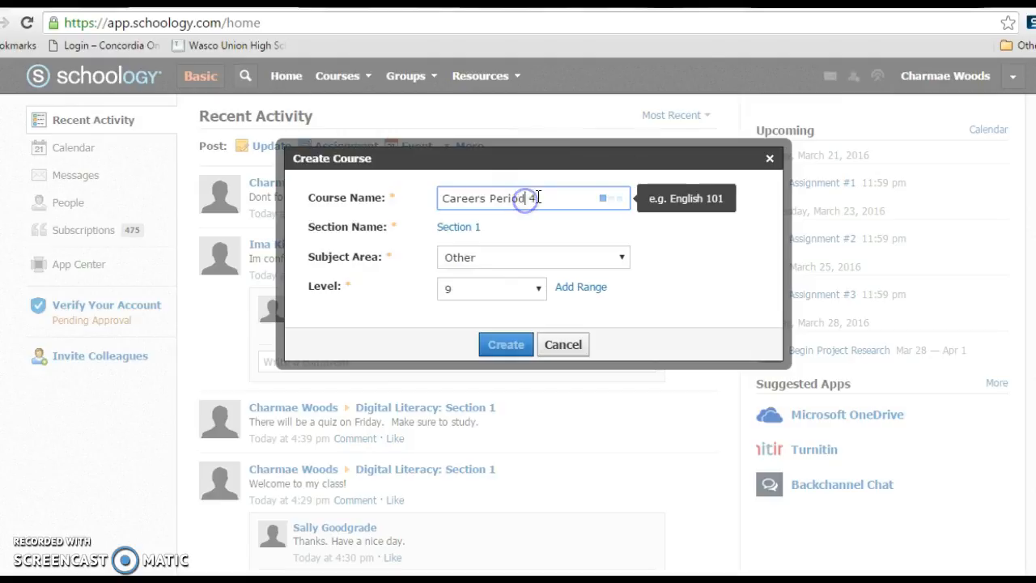
pyautogui.click(501, 344)
pyautogui.press('BackSpace')
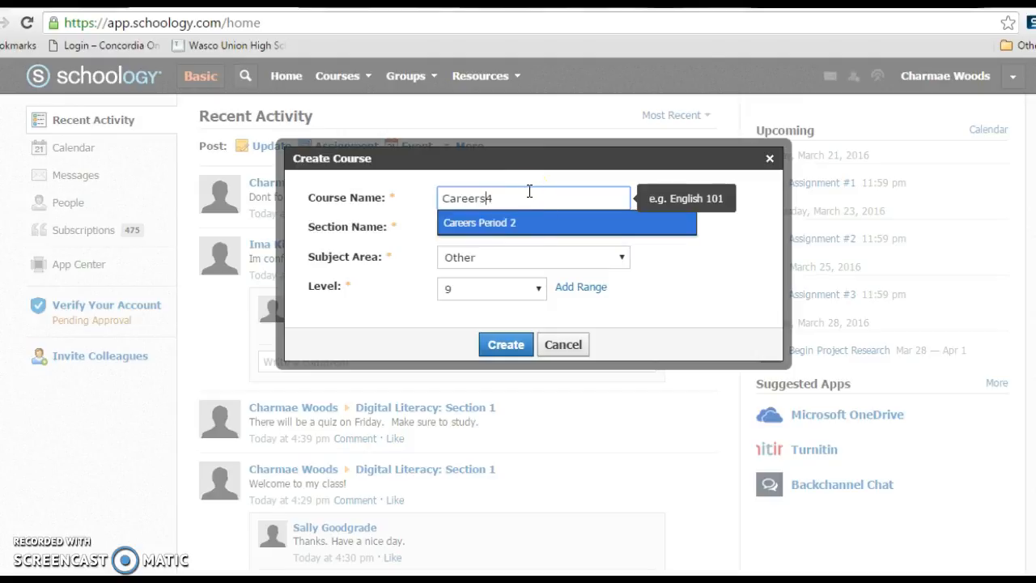
pyautogui.click(506, 345)
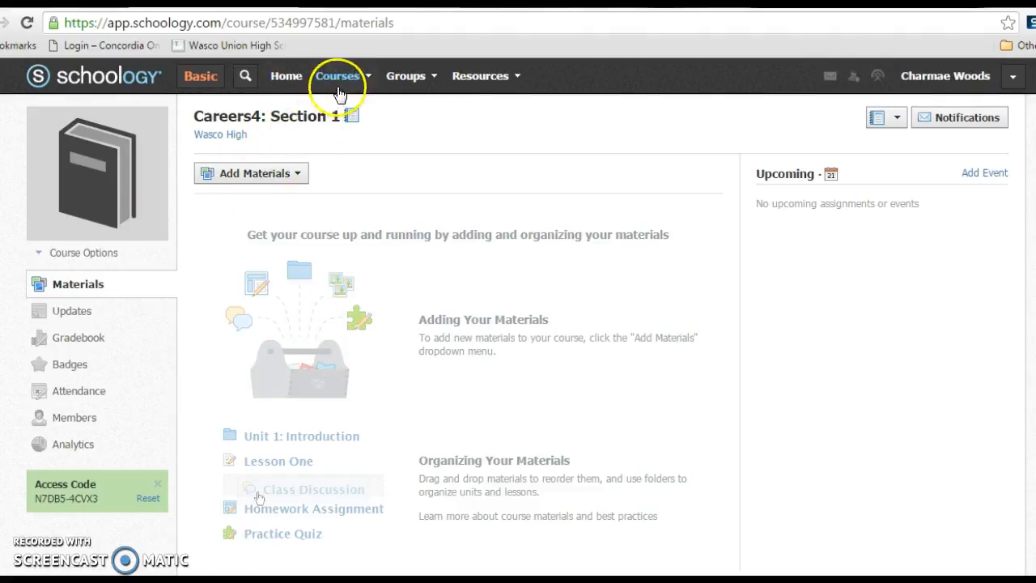
# - Start a new materials folder titled Typing Tests, coloured purple, with the description Sample Tests
pyautogui.click(296, 176)
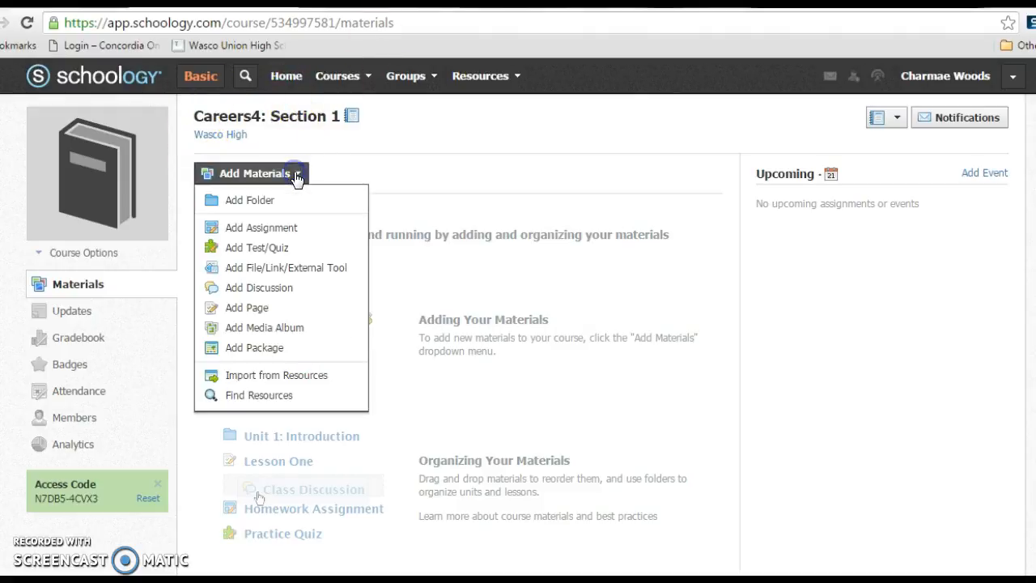
pyautogui.click(217, 204)
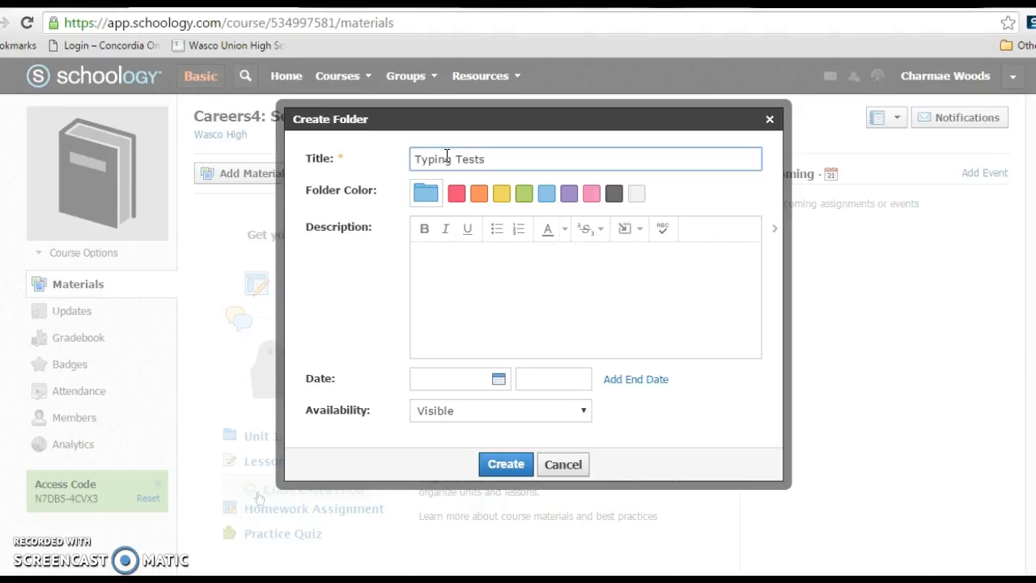
pyautogui.click(568, 193)
pyautogui.click(476, 288)
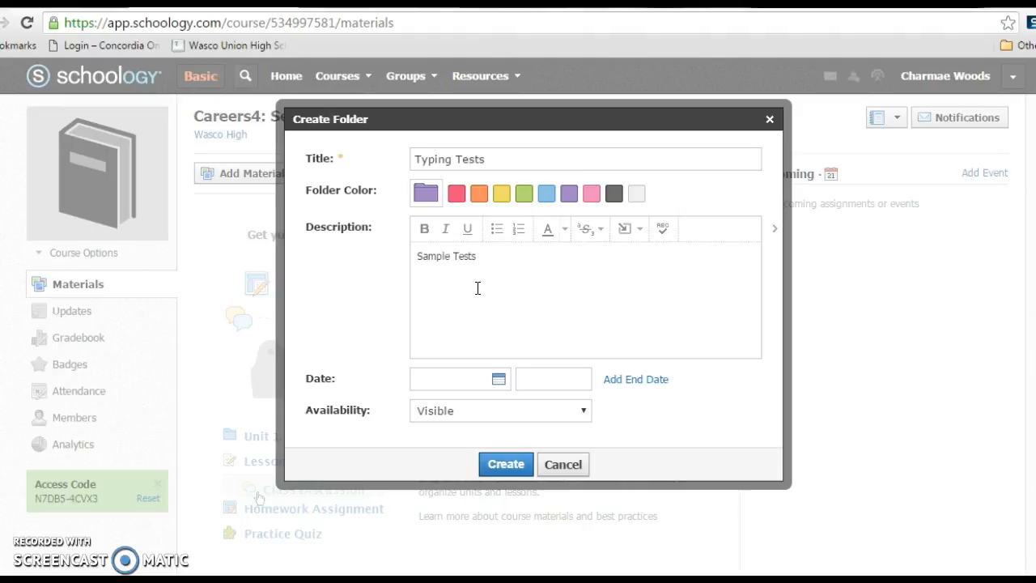
# - Set the folder's date to 3/21/16 and add an end date of 5/27/16
pyautogui.click(498, 380)
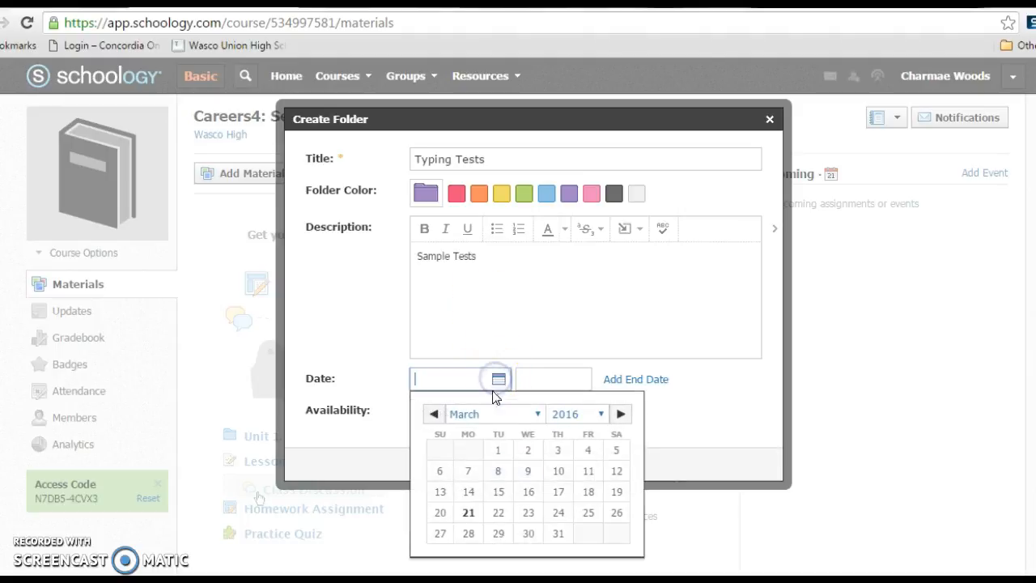
pyautogui.click(468, 514)
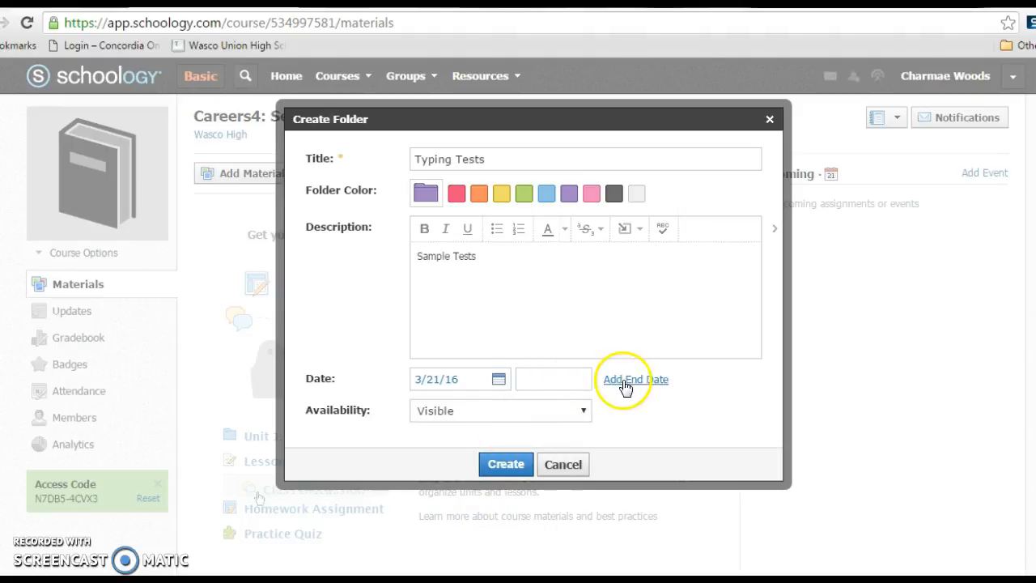
pyautogui.click(625, 380)
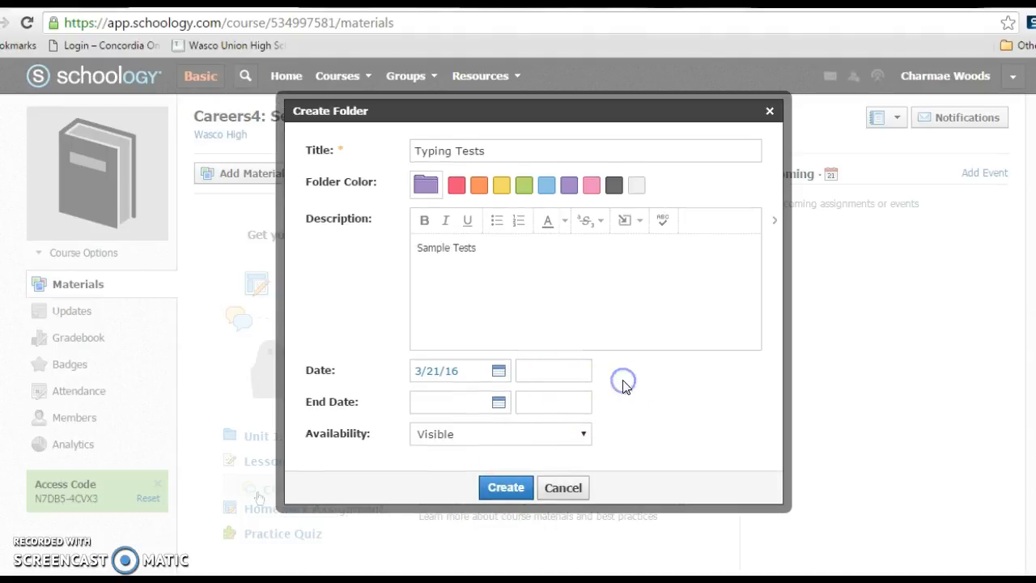
pyautogui.click(498, 402)
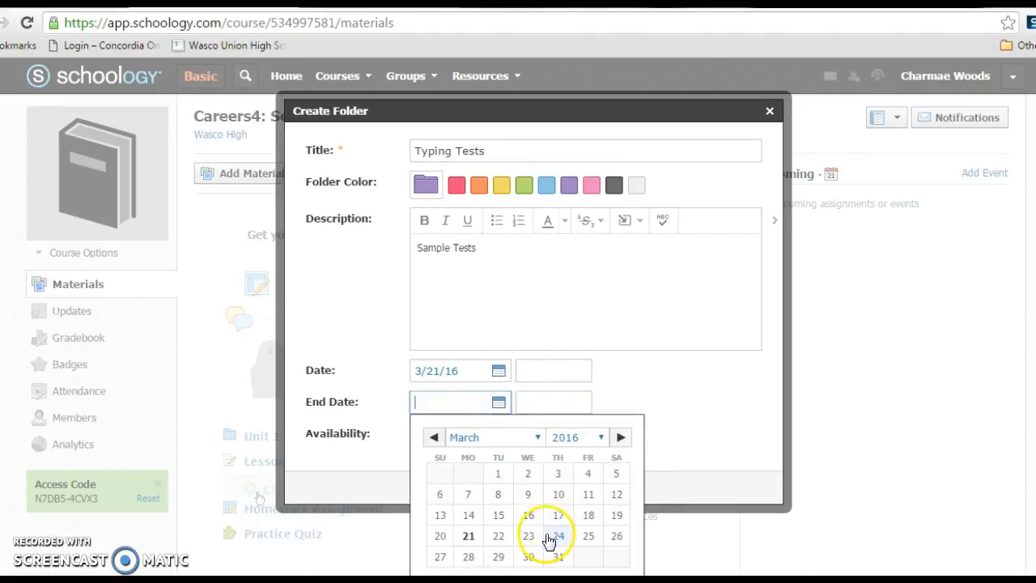
pyautogui.click(619, 437)
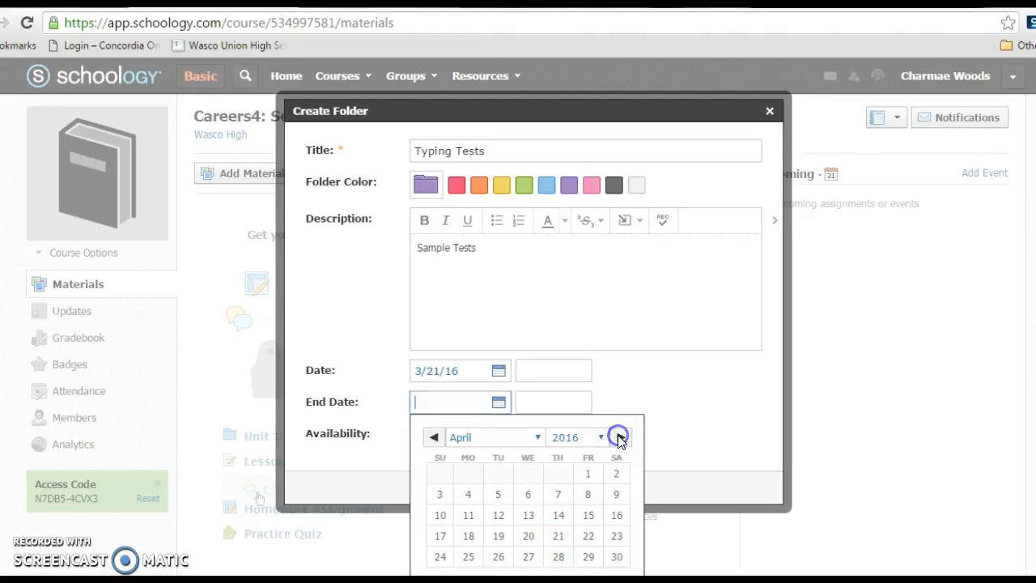
pyautogui.click(620, 437)
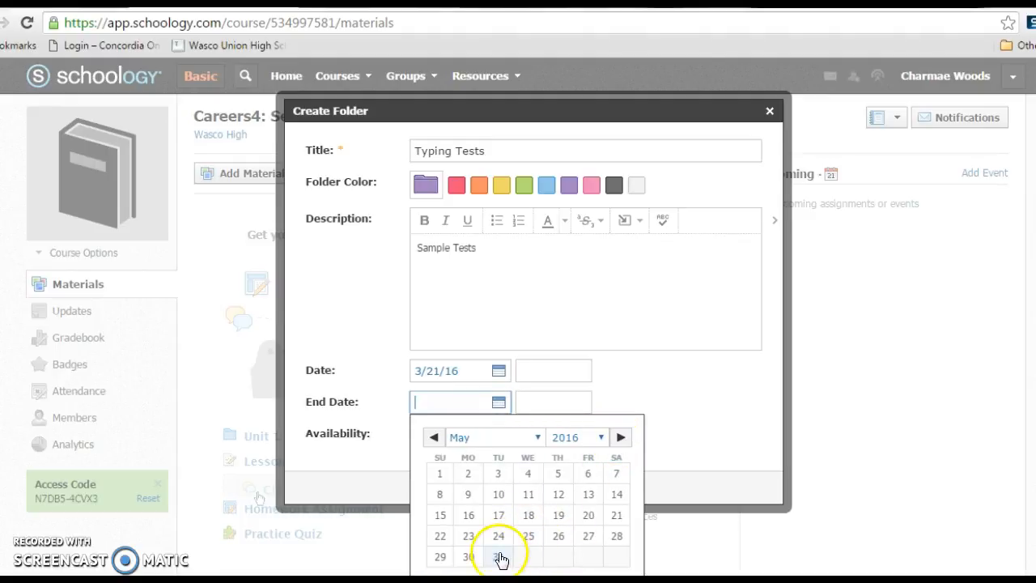
pyautogui.click(589, 536)
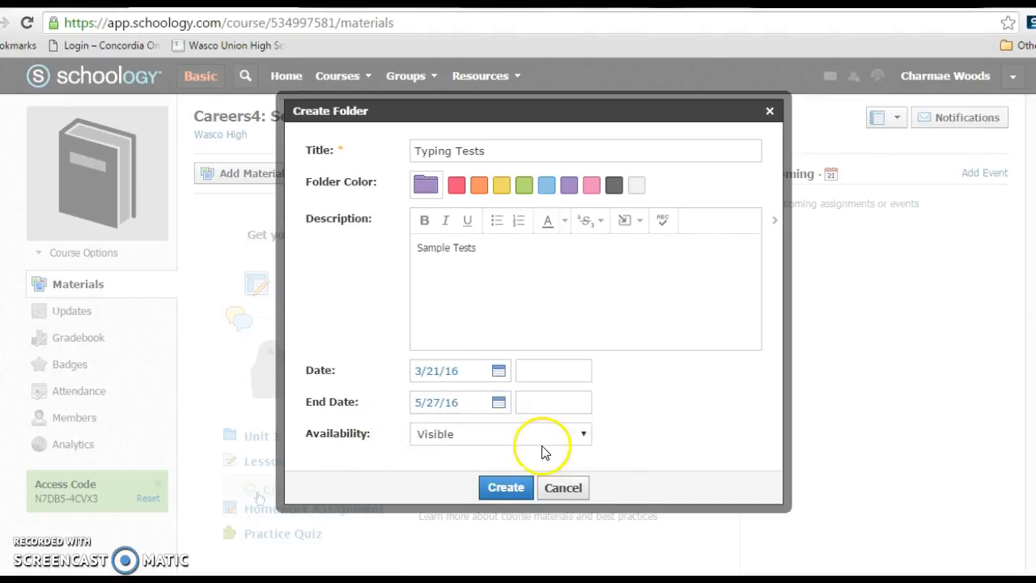
# - Review the availability options, keep the folder Visible, and create it
pyautogui.click(579, 434)
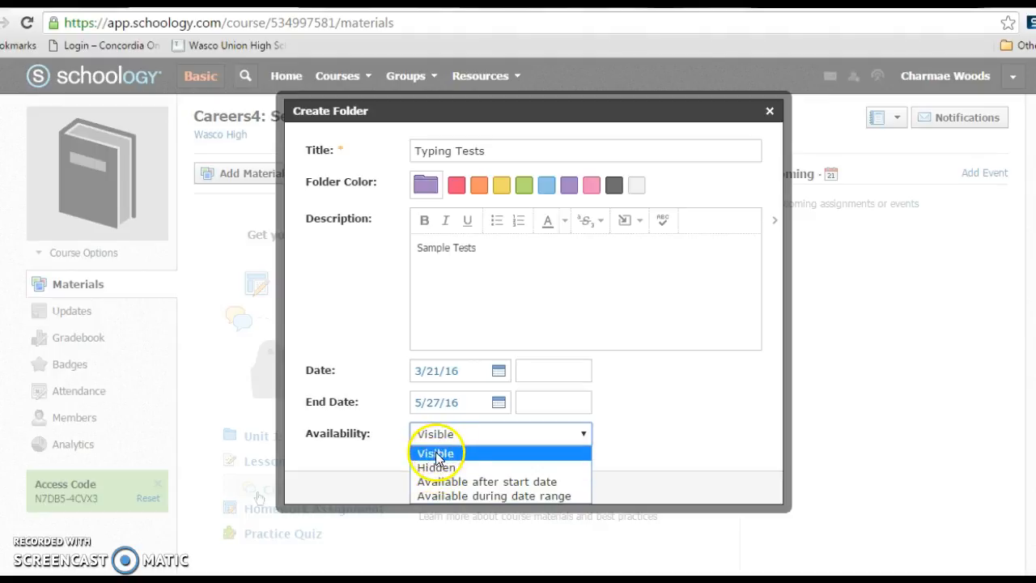
pyautogui.click(638, 434)
pyautogui.click(497, 483)
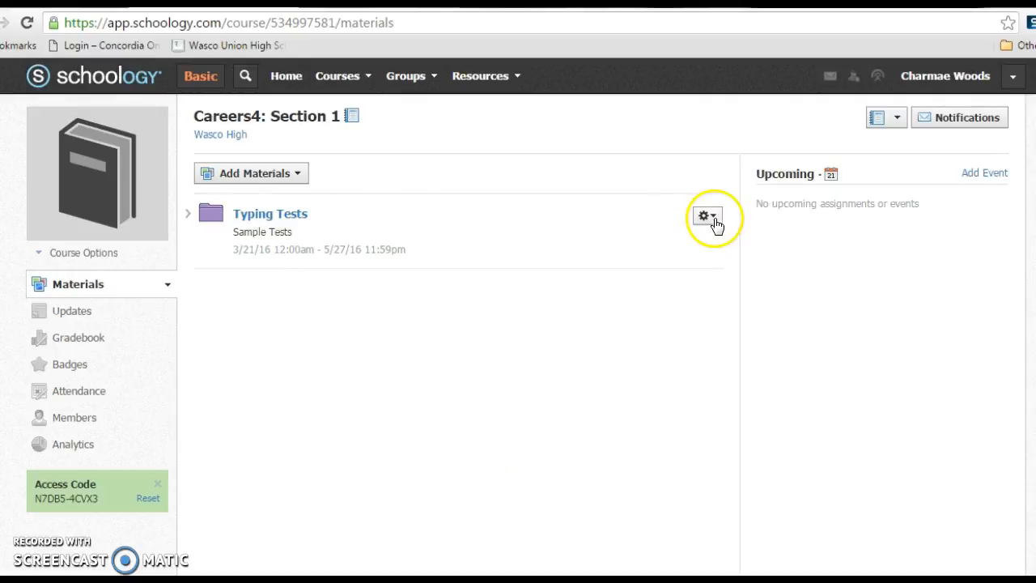
# - Copy the Typing Tests folder to the Careers Period 2: Section 1 course without a destination folder
pyautogui.click(707, 216)
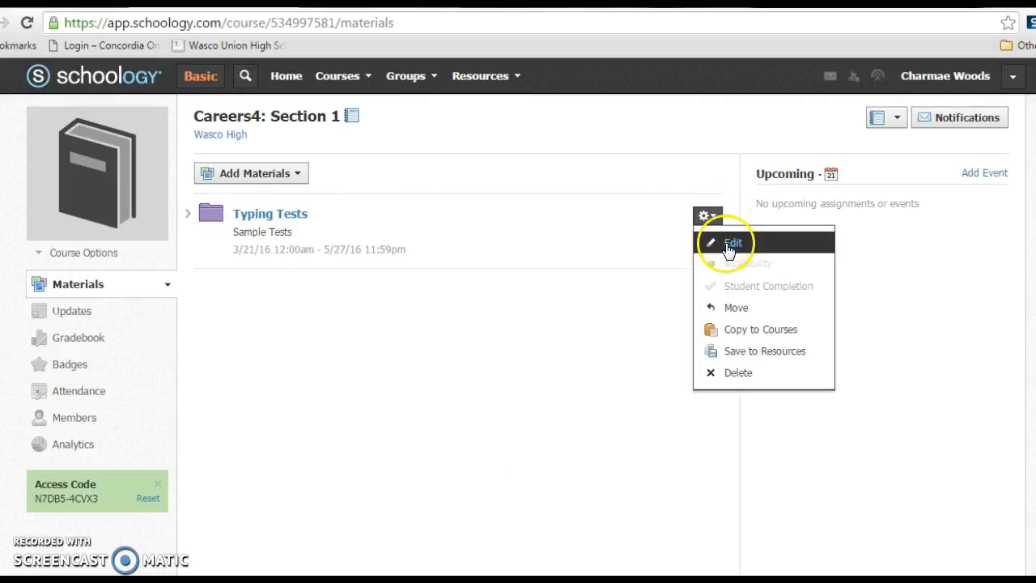
pyautogui.click(736, 329)
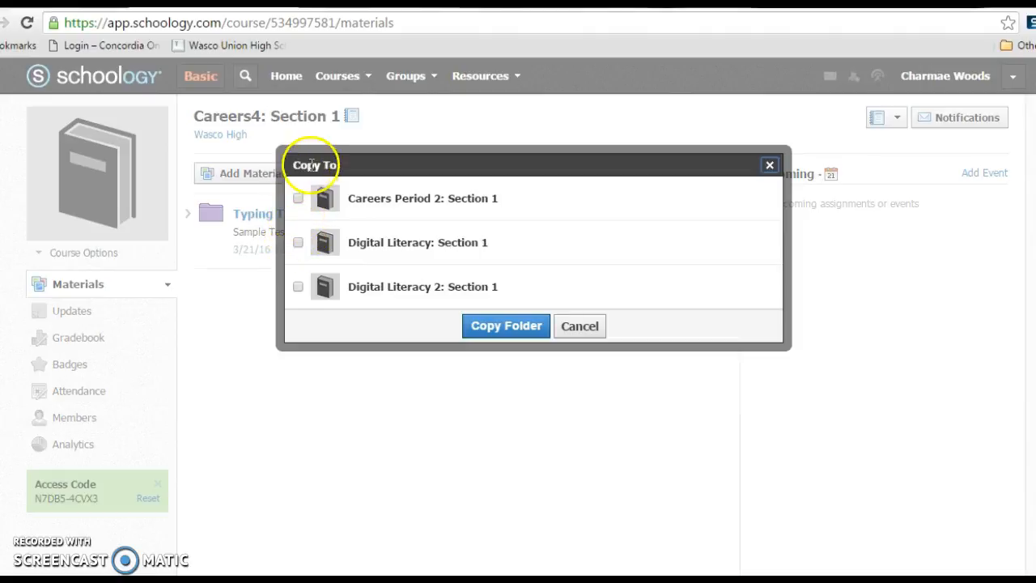
pyautogui.click(298, 199)
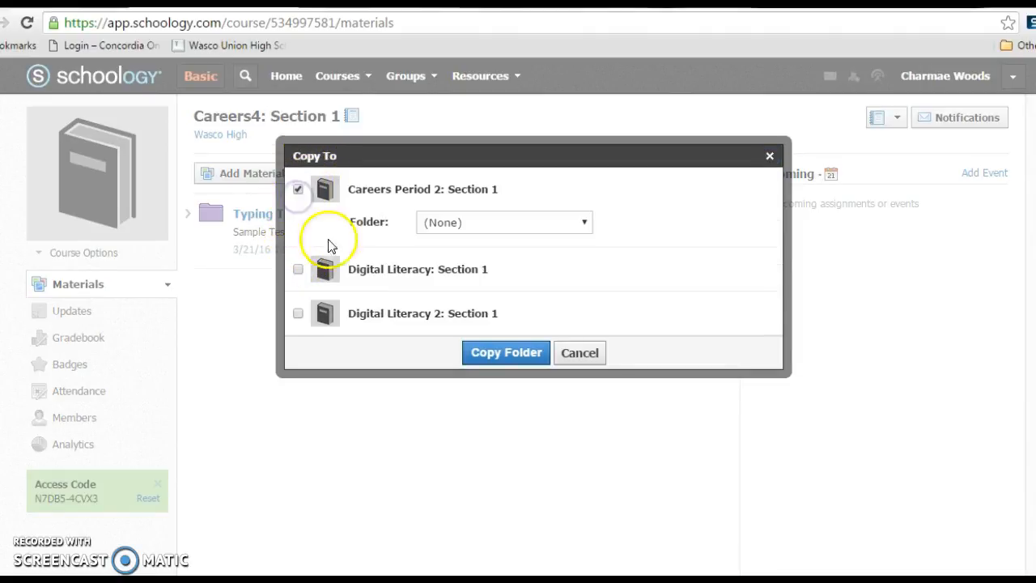
pyautogui.click(486, 354)
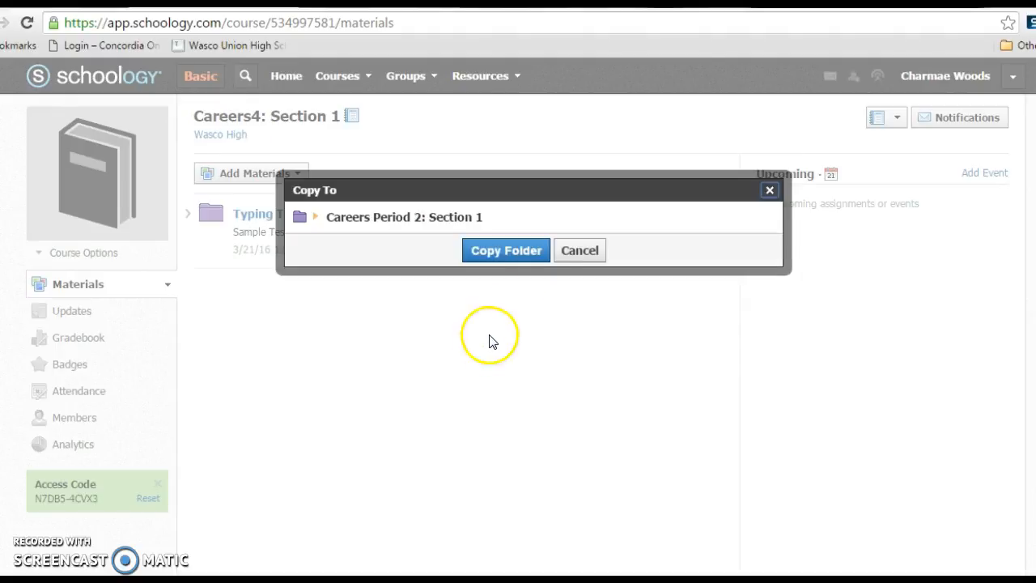
pyautogui.click(511, 250)
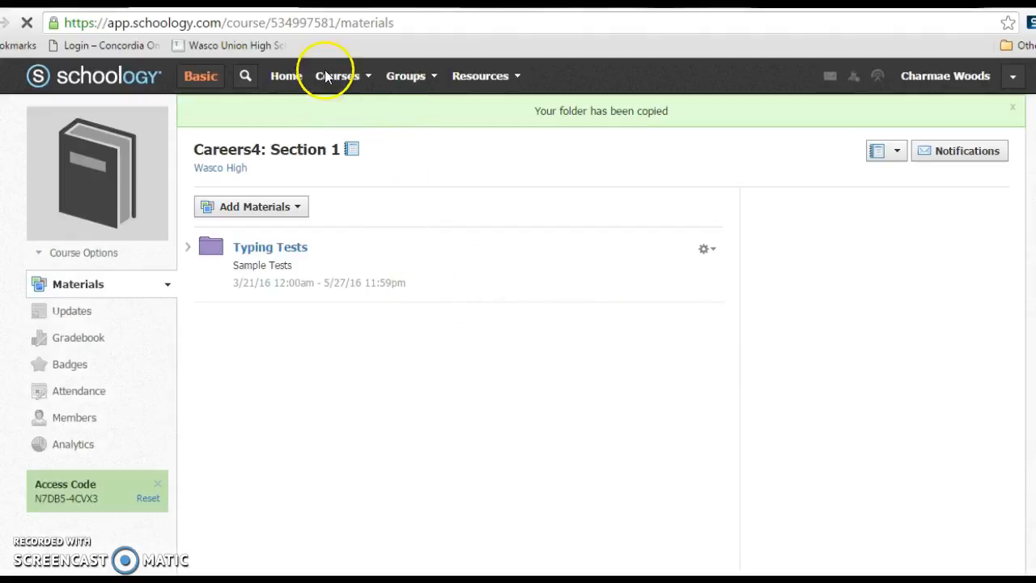
# - Open the Digital Literacy: Section 1 course, dismiss the verification notice, and look through its materials
pyautogui.click(348, 79)
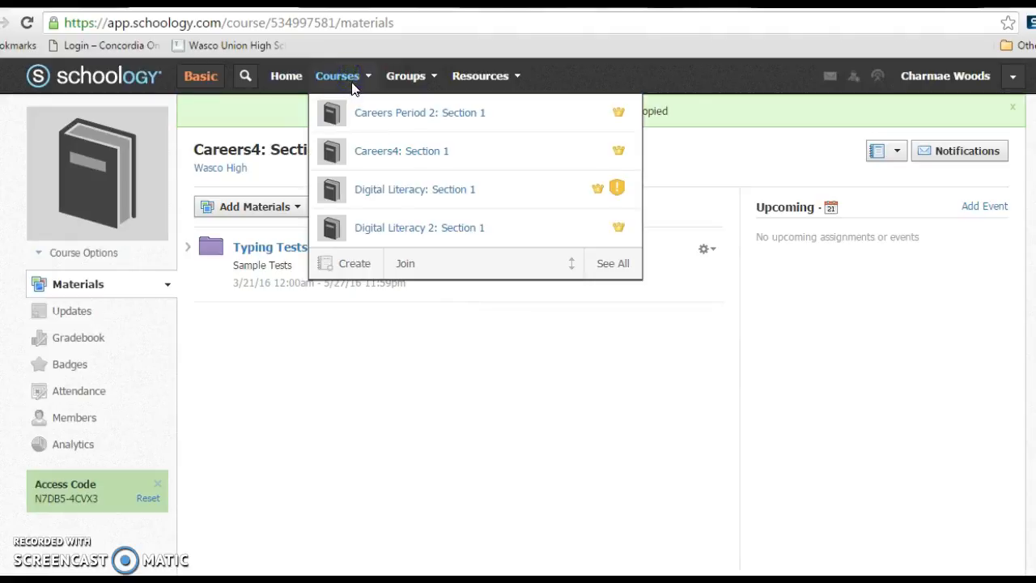
pyautogui.click(378, 195)
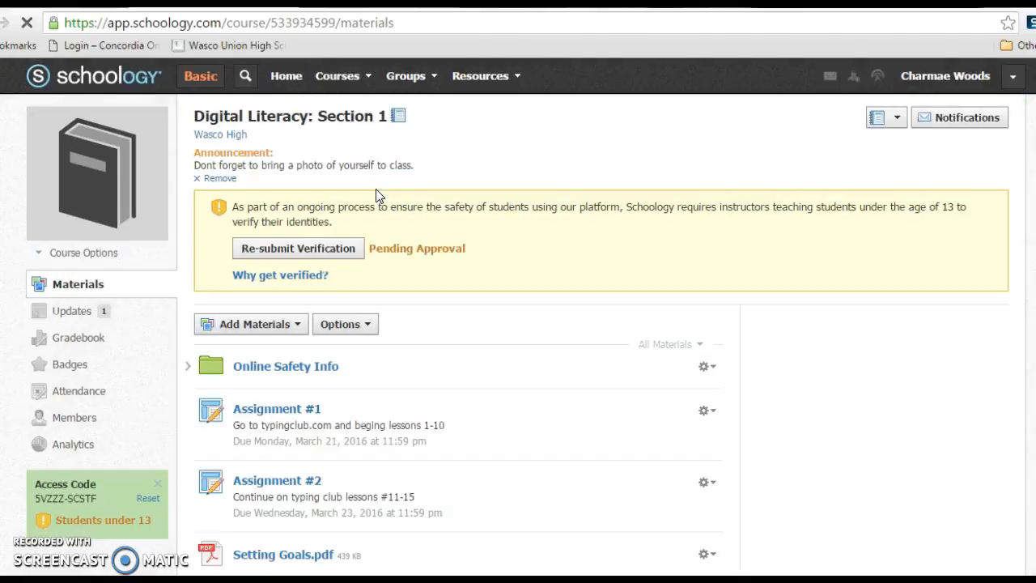
pyautogui.click(997, 200)
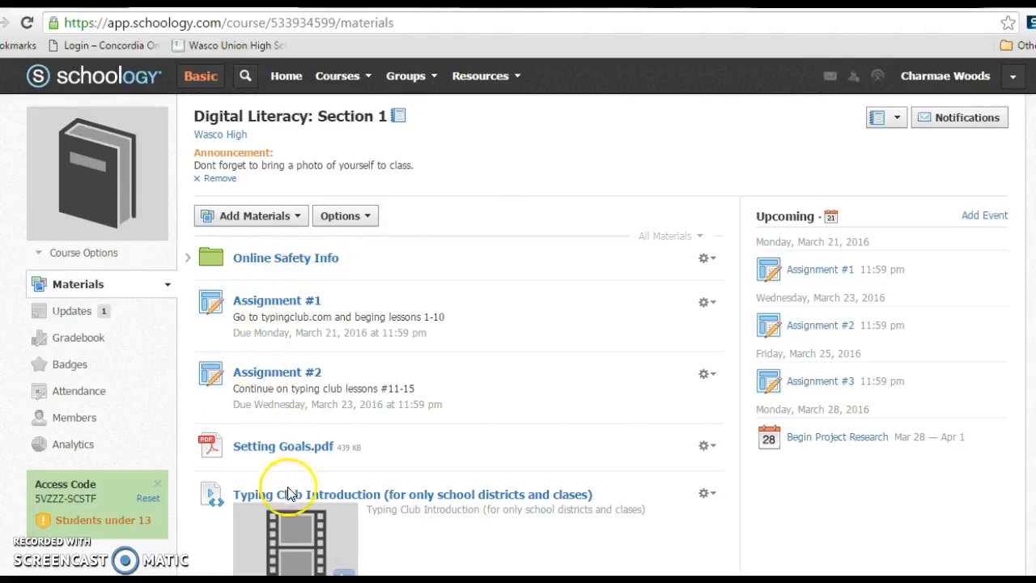
pyautogui.scroll(-1, 451, 462)
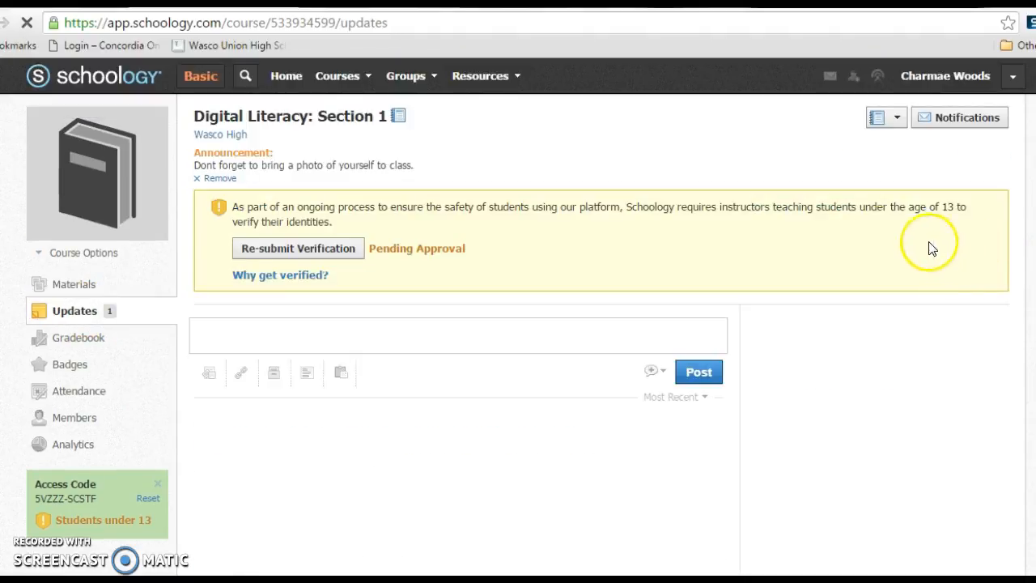
# - View the Digital Literacy course's updates, dismiss the verification notice, and read through the posts and comments
pyautogui.click(994, 203)
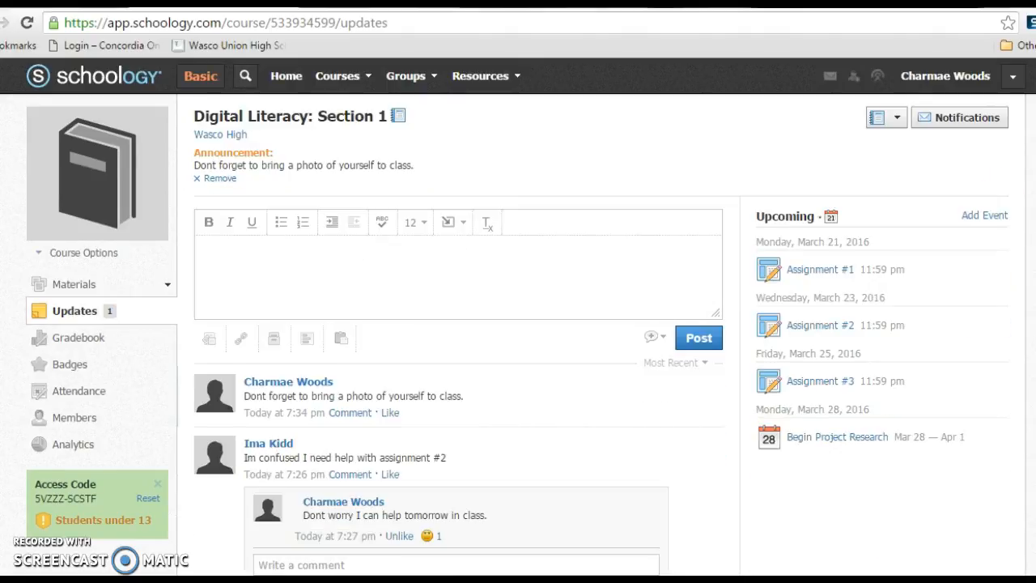
pyautogui.scroll(-2, 1011, 254)
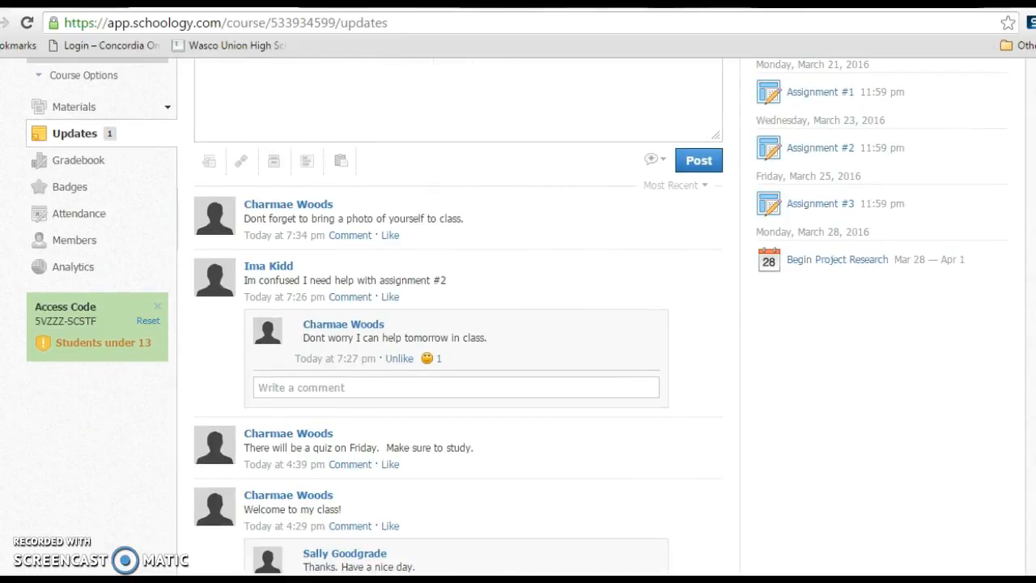
pyautogui.scroll(-3, 526, 316)
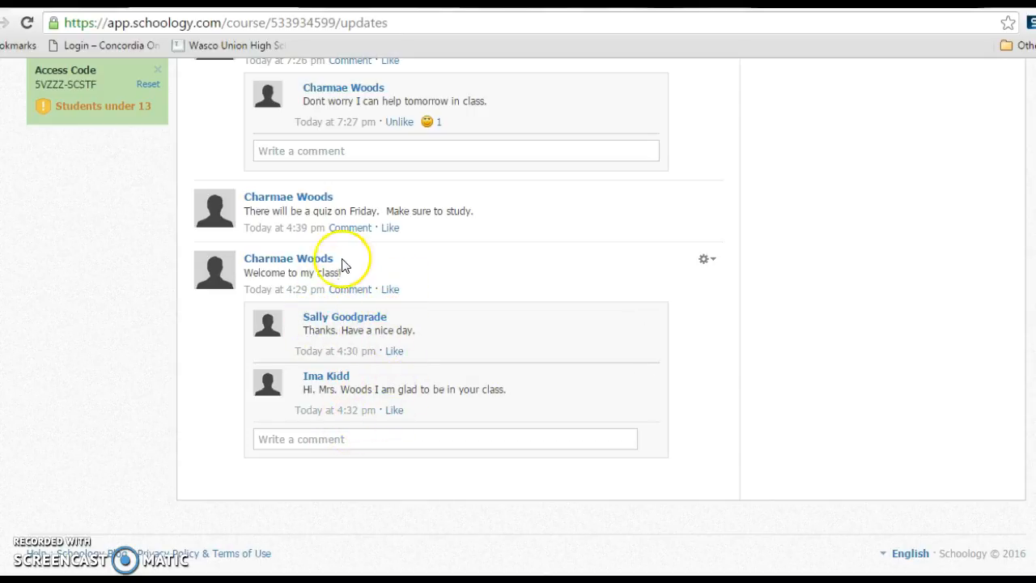
pyautogui.scroll(3, 526, 315)
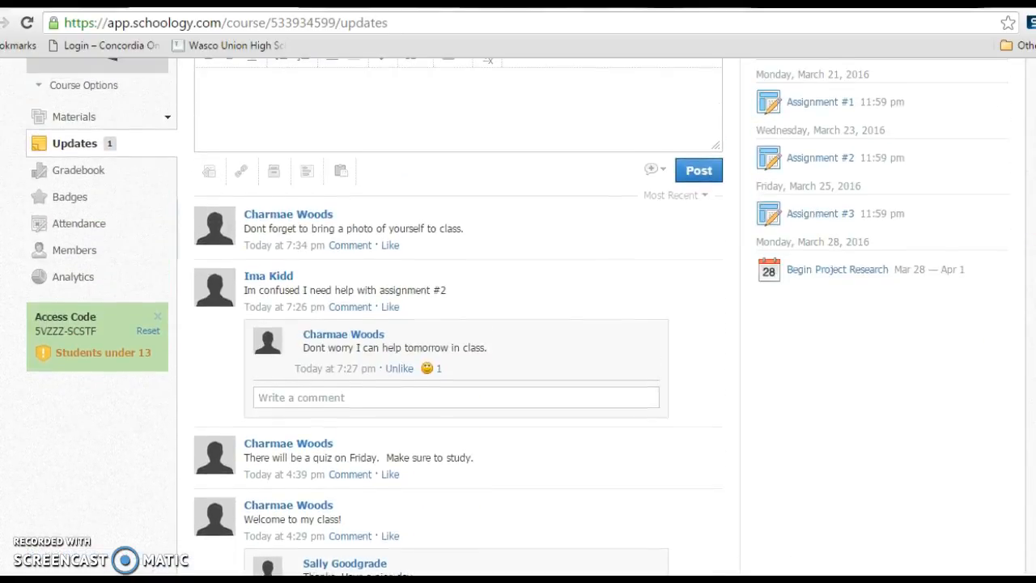
pyautogui.scroll(2, 526, 315)
pyautogui.scroll(-2, 518, 315)
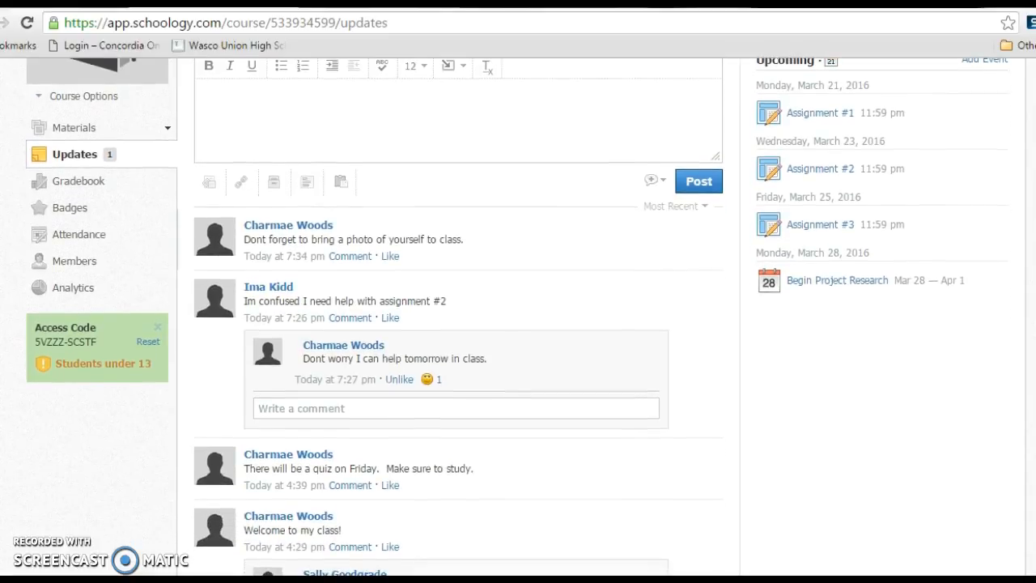
# - Look through the course's update posts and show the editing options for the Friday quiz reminder
pyautogui.scroll(1, 518, 316)
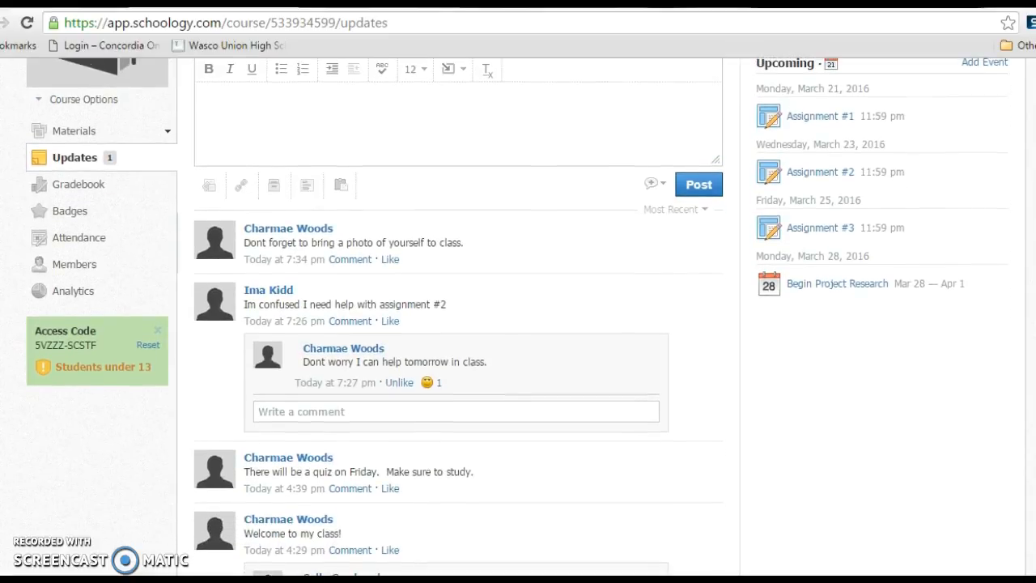
pyautogui.scroll(-5, 566, 274)
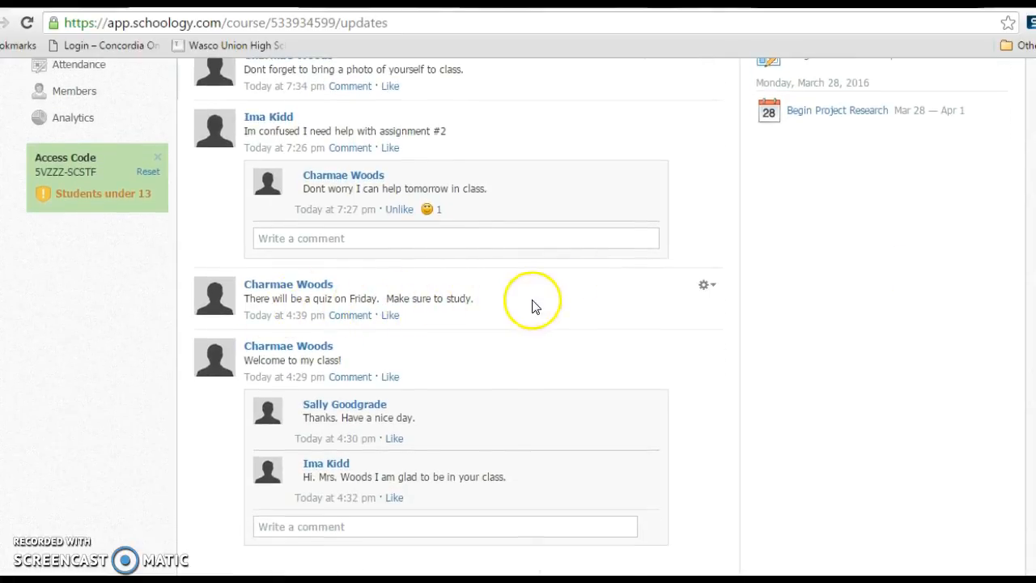
pyautogui.click(710, 285)
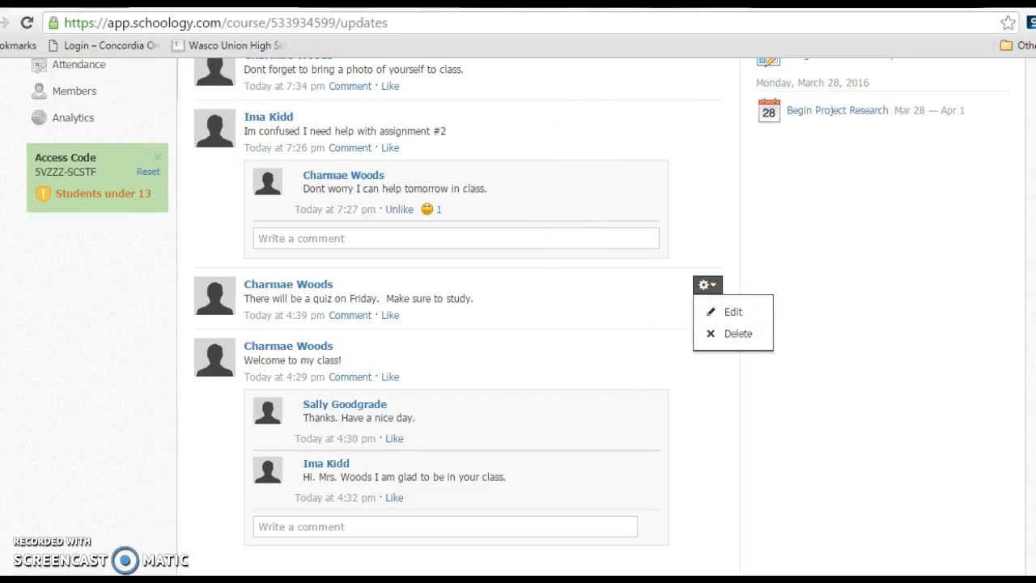
# - Switch to Internet Explorer and view the Digital Literacy course updates from the student account
pyautogui.scroll(5, 458, 307)
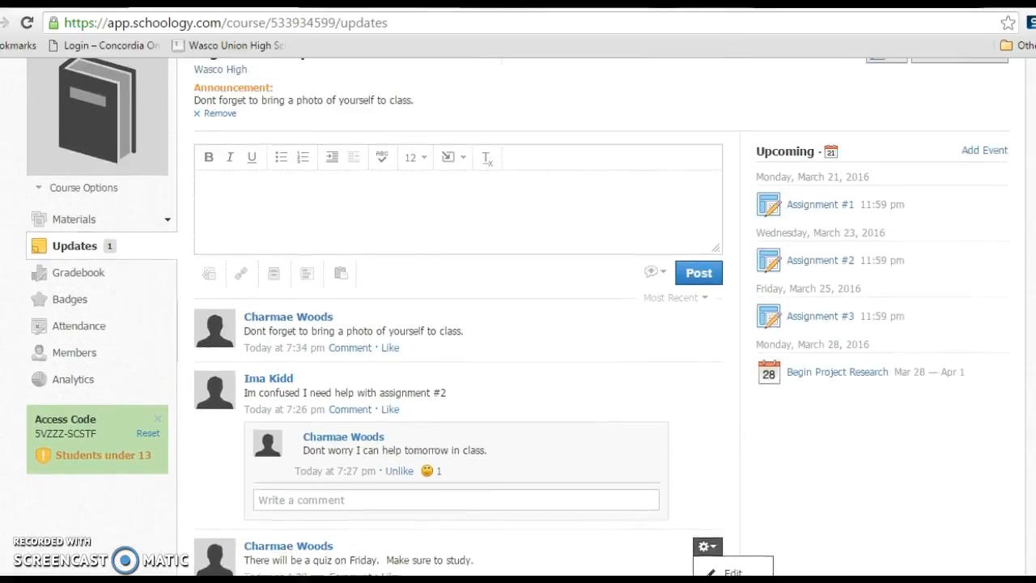
pyautogui.scroll(1, 518, 318)
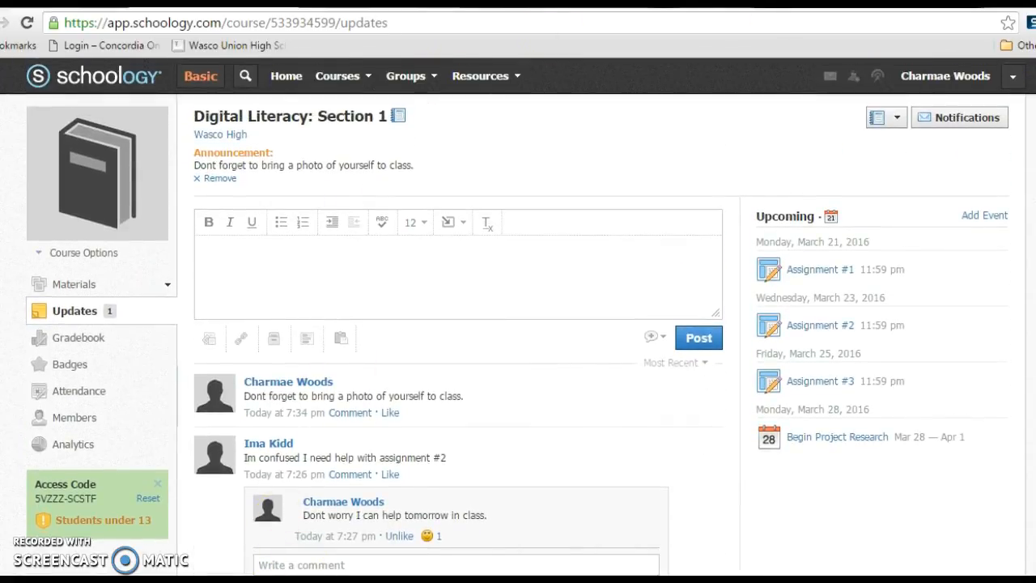
pyautogui.click(193, 580)
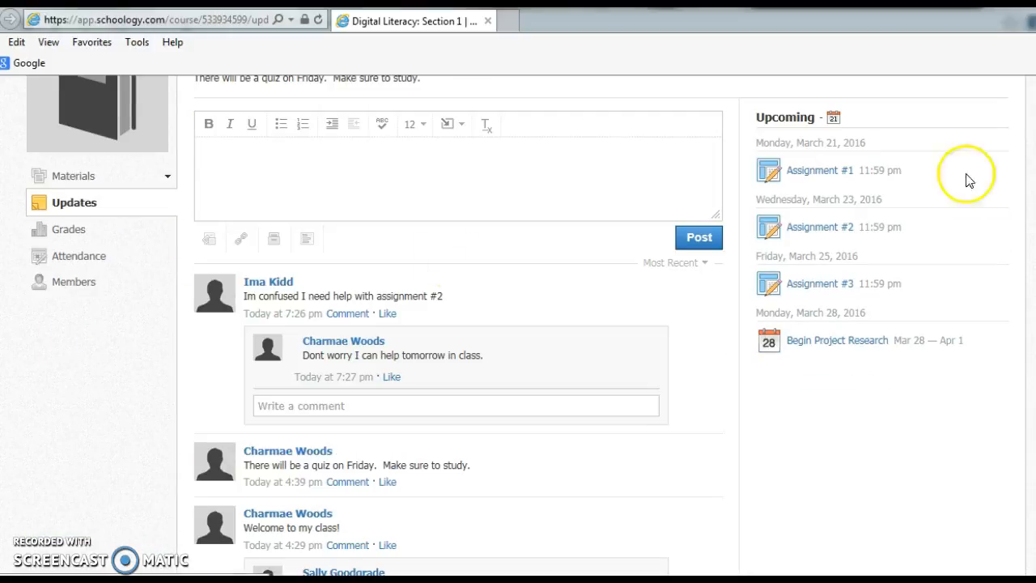
pyautogui.scroll(2, 517, 326)
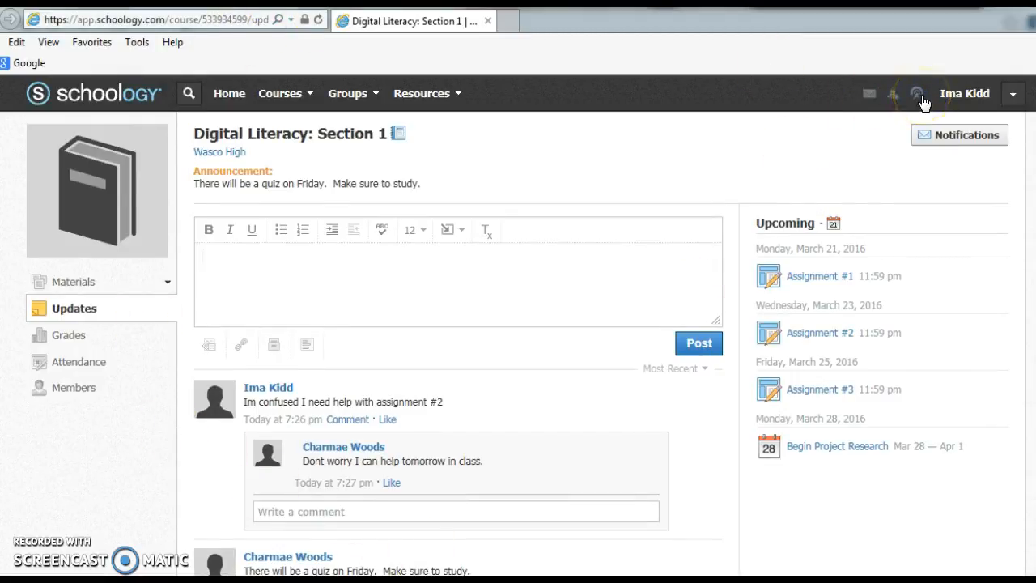
# - Switch back to the teacher account in Chrome and post the update "Have a good weekend!" to the course
pyautogui.hotkey('alt', 'Tab')
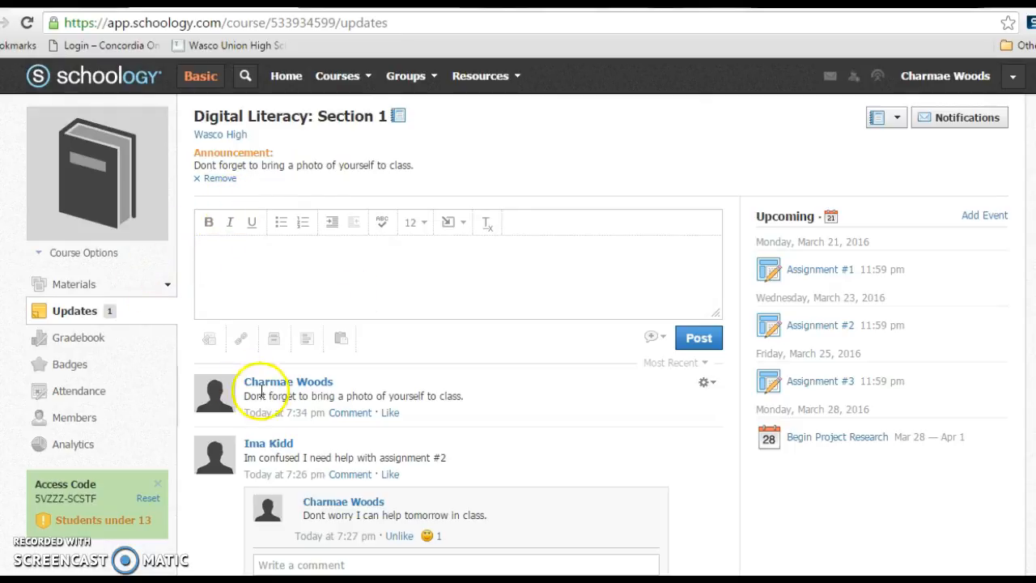
pyautogui.click(233, 255)
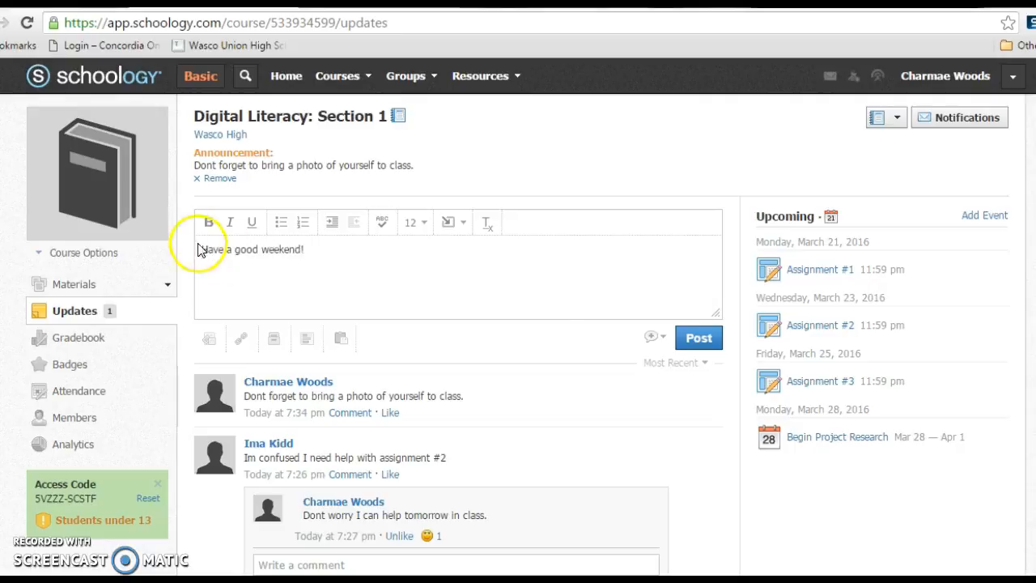
pyautogui.click(693, 340)
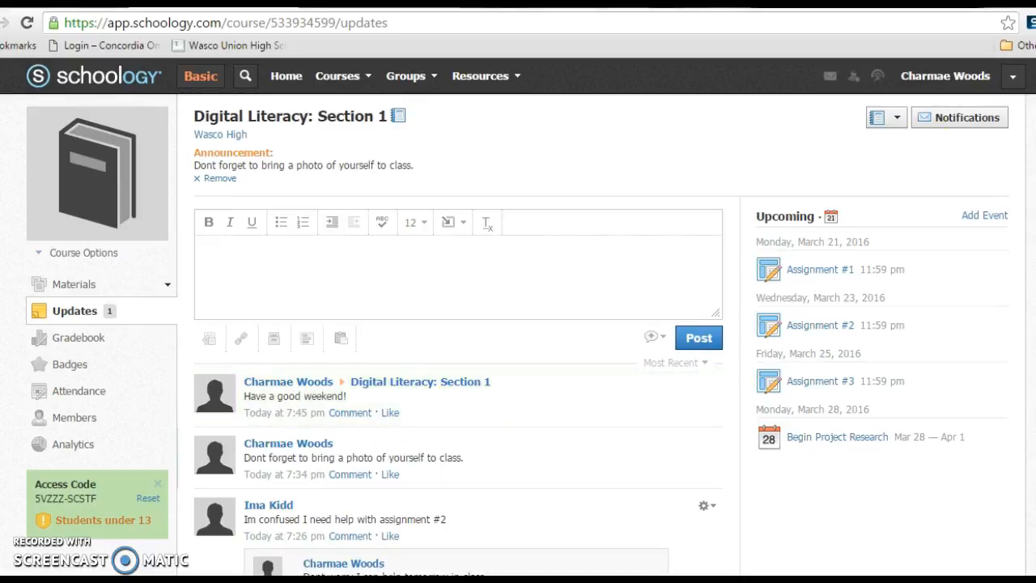
# - Switch to the student account in Internet Explorer and check the course updates for the new post
pyautogui.click(193, 578)
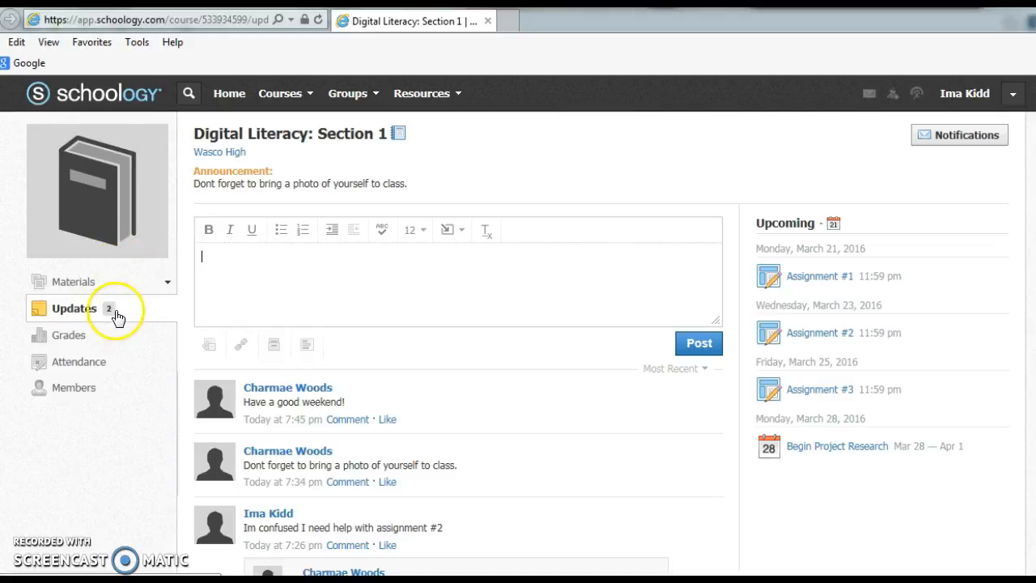
pyautogui.click(72, 311)
pyautogui.click(234, 261)
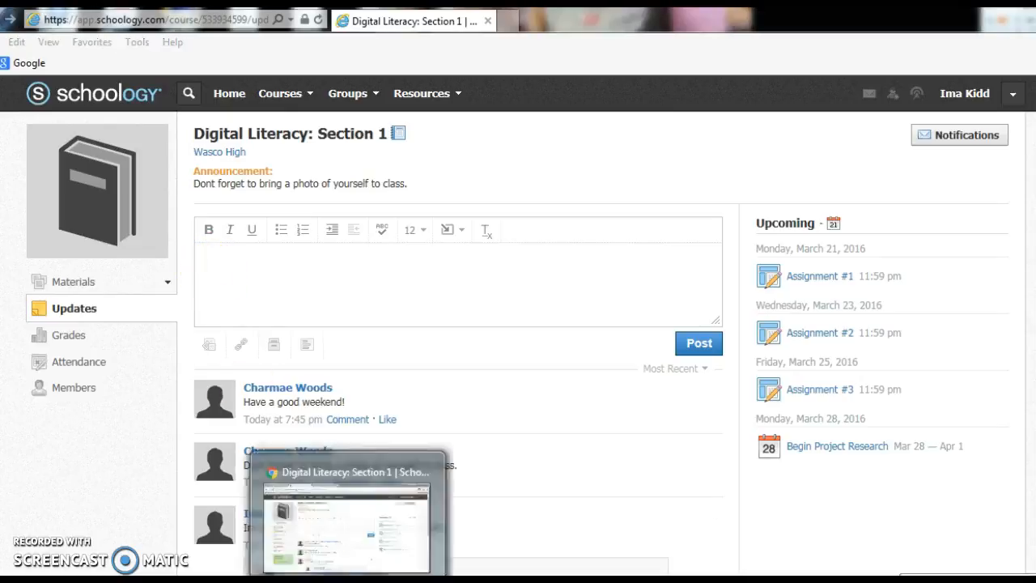
# - In the teacher's Chrome window, remove the current announcement and post "Dont forget your book on Monday." as a new announcement
pyautogui.click(347, 580)
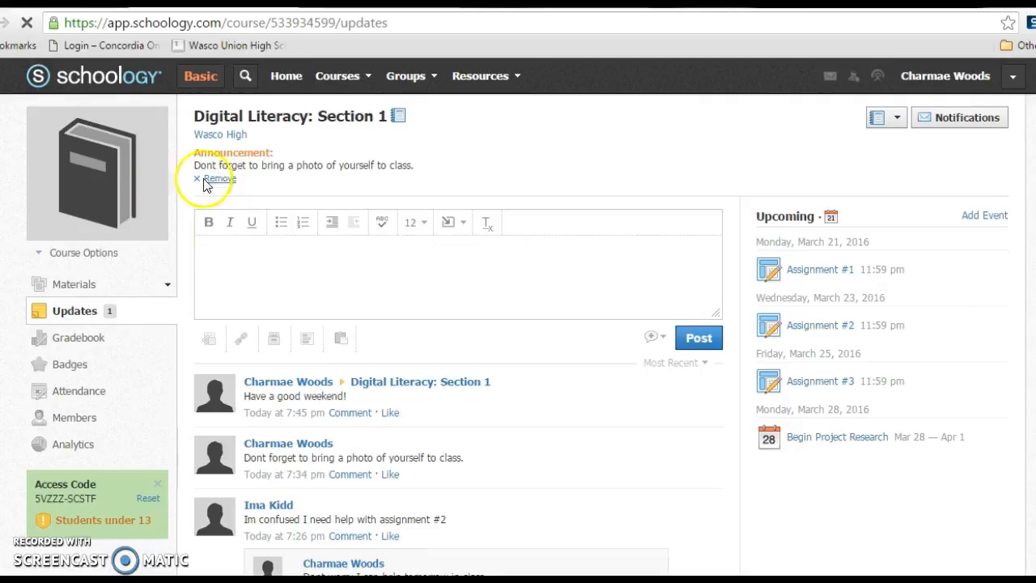
pyautogui.click(212, 179)
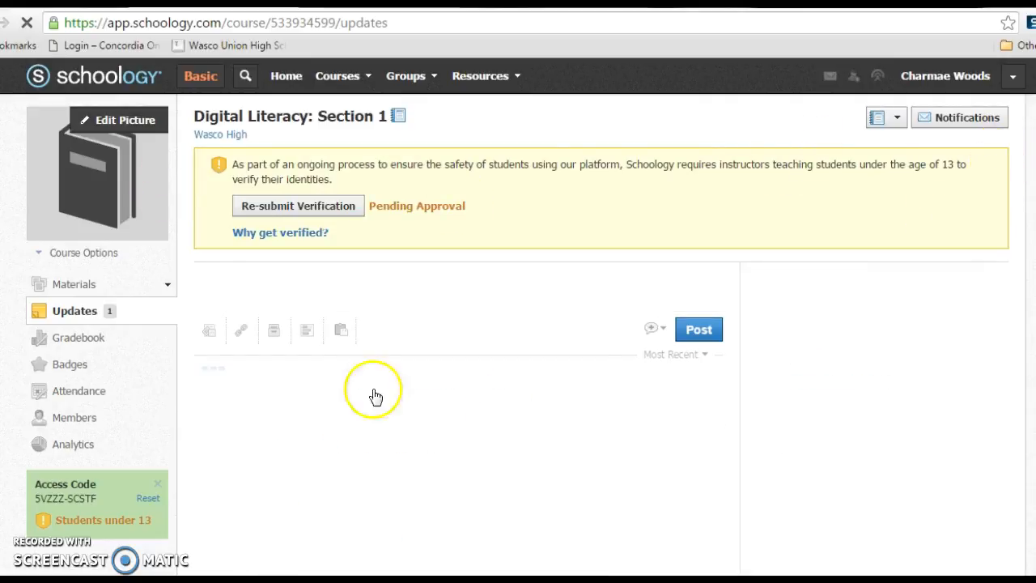
pyautogui.click(254, 334)
pyautogui.click(232, 318)
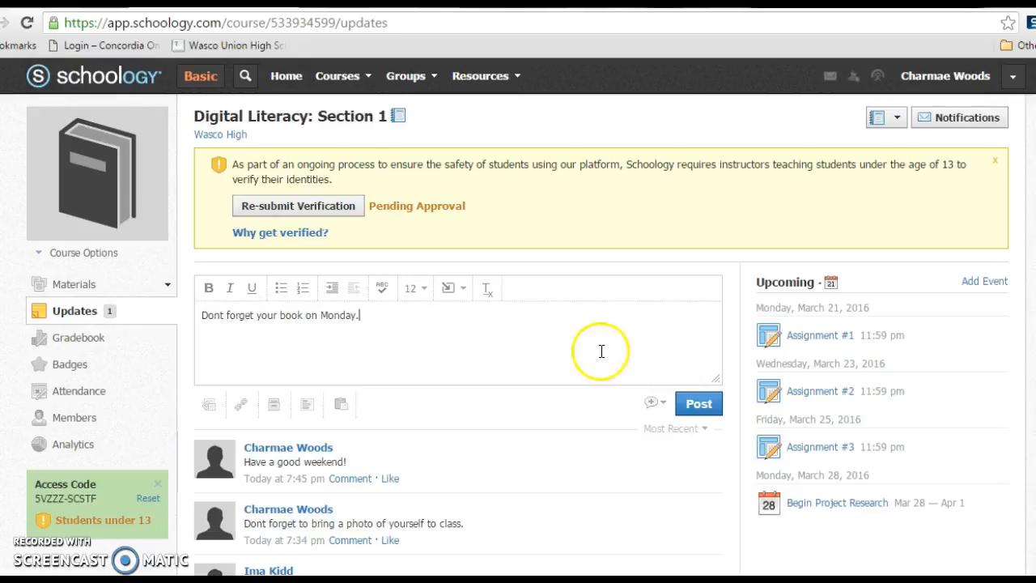
pyautogui.click(662, 405)
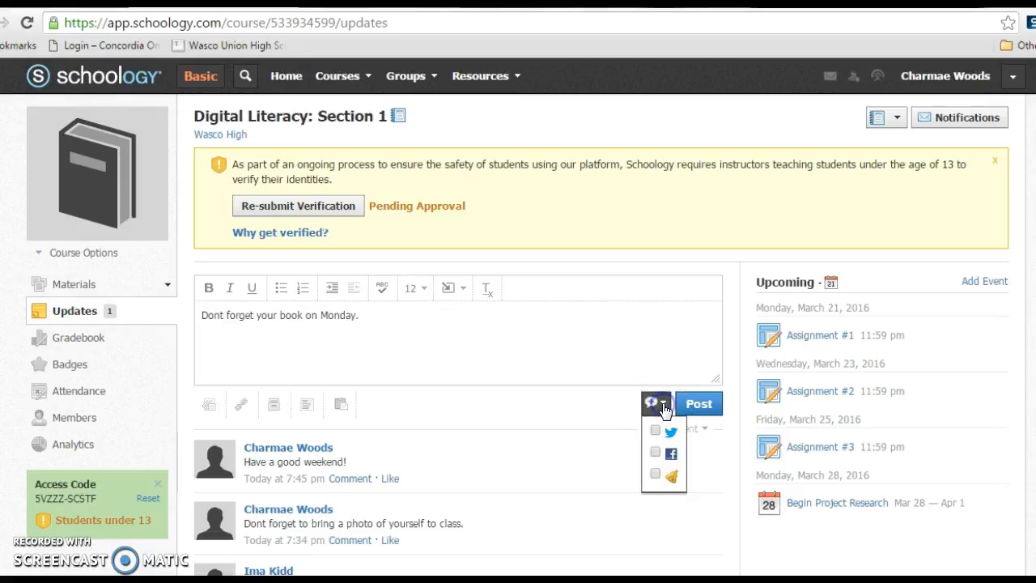
pyautogui.click(656, 476)
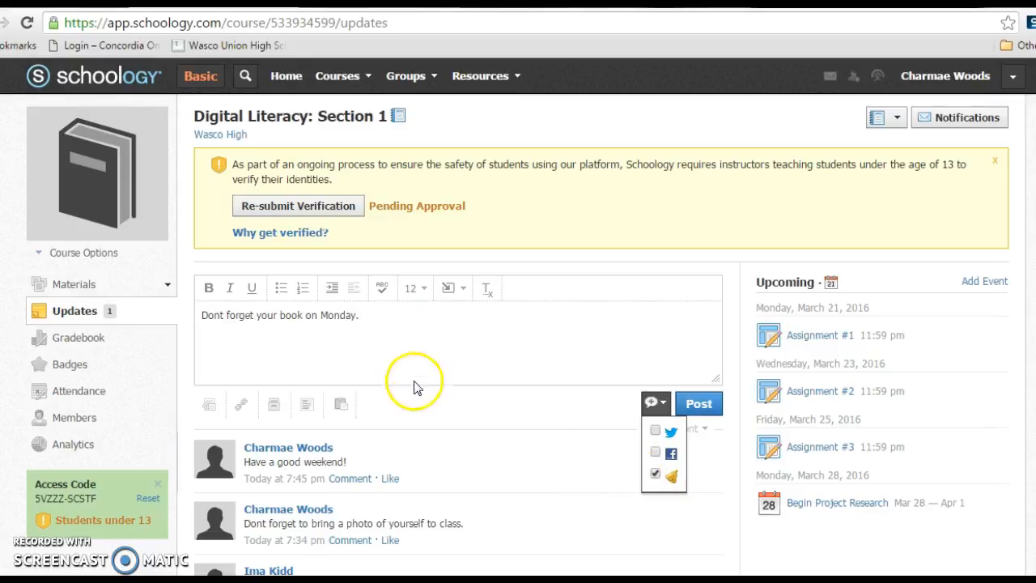
pyautogui.click(690, 406)
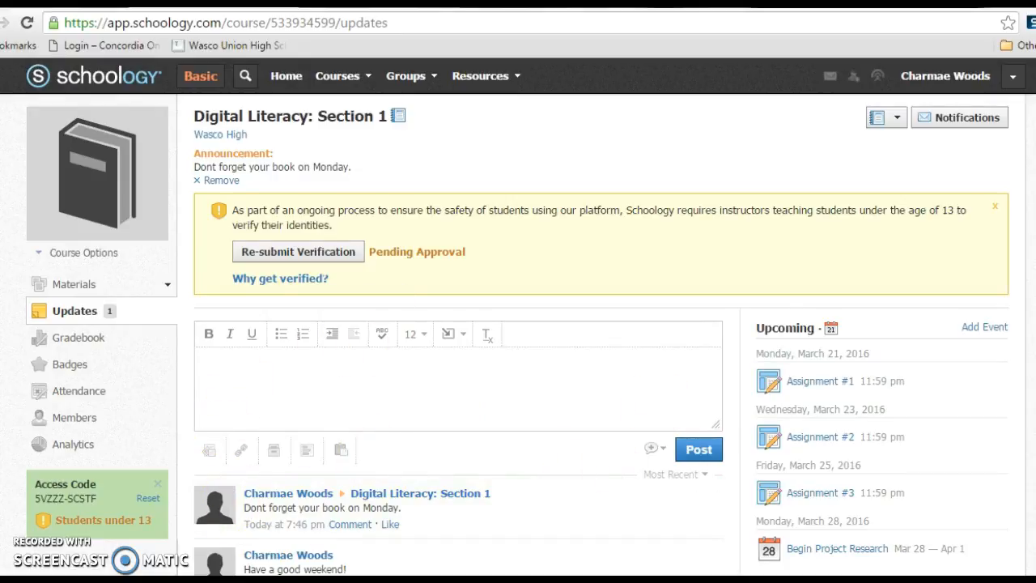
# - Review the new book reminder in the updates feed and dismiss the verification notice
pyautogui.scroll(-3, 370, 289)
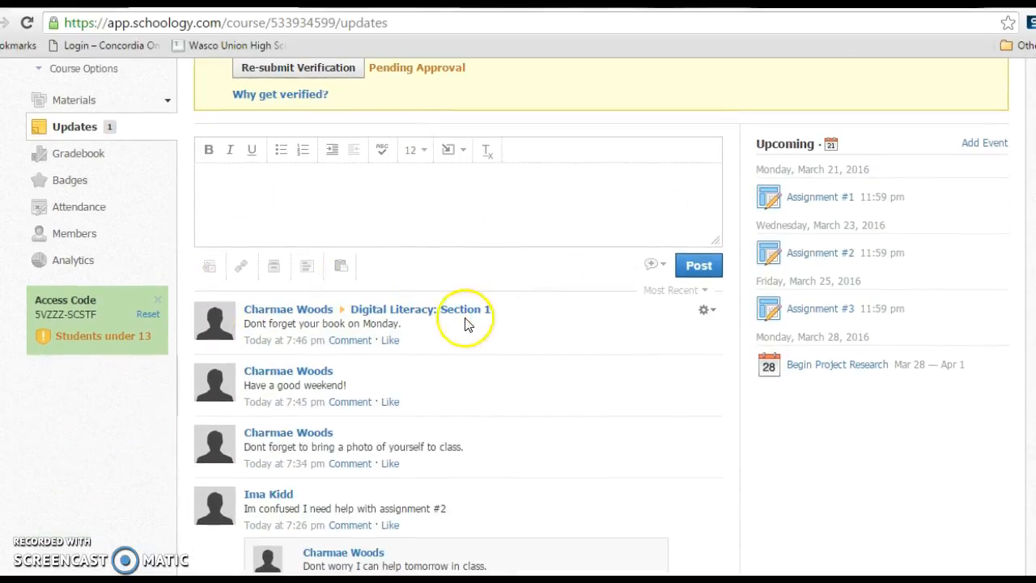
pyautogui.scroll(3, 517, 324)
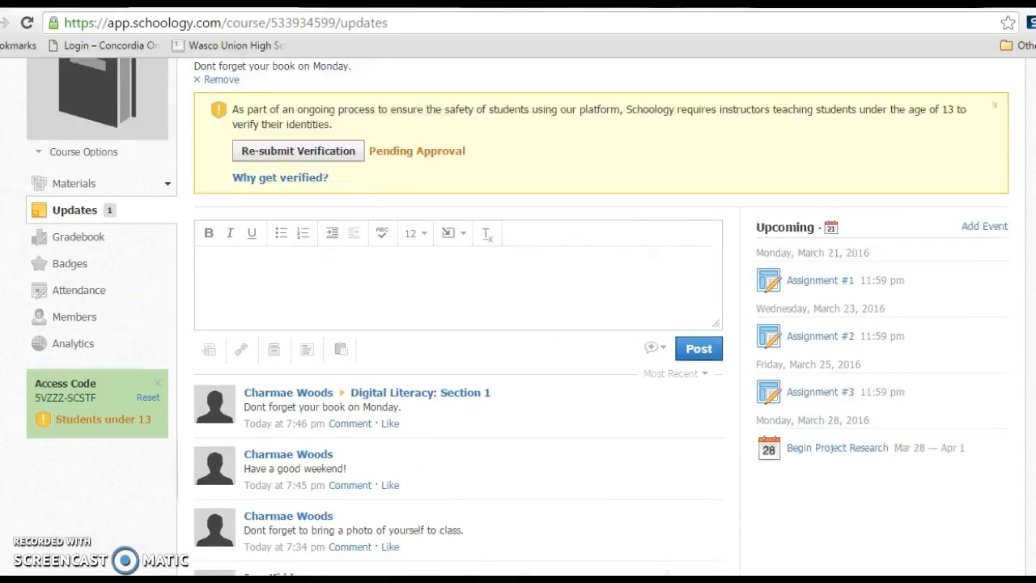
pyautogui.click(994, 210)
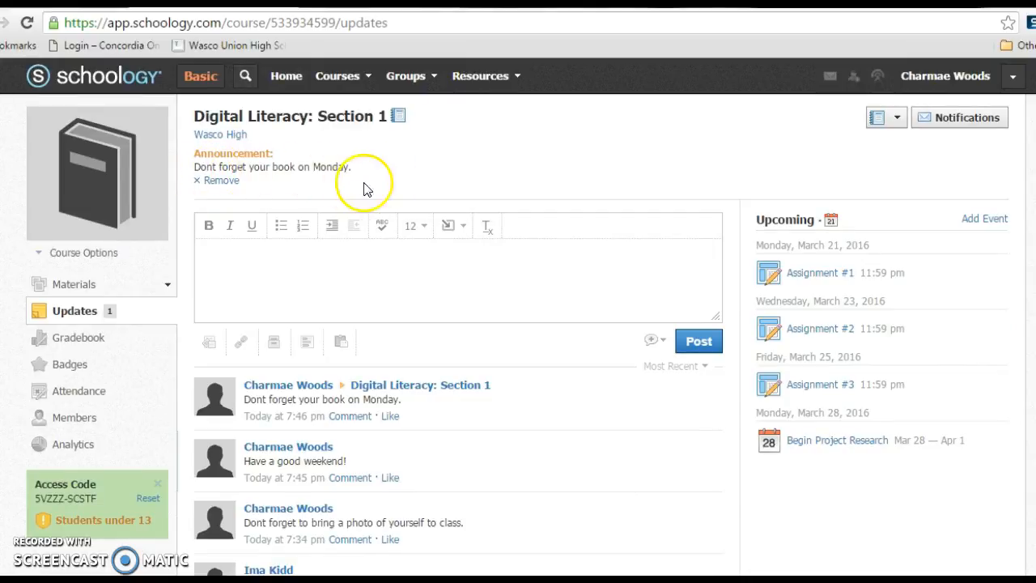
# - In the student account in Internet Explorer, look through the course's announcement, calendar, grades and members
pyautogui.click(194, 579)
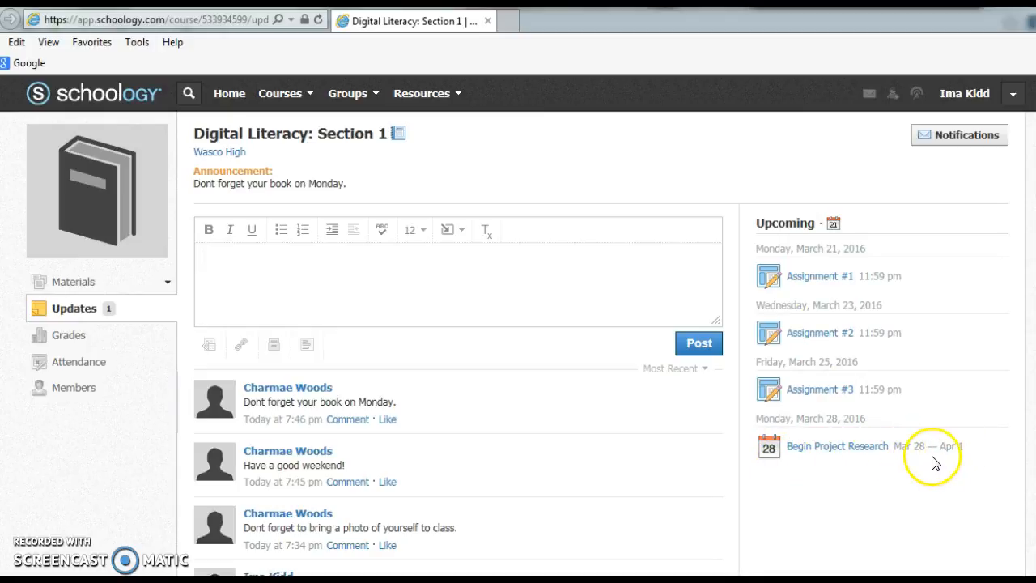
pyautogui.click(835, 226)
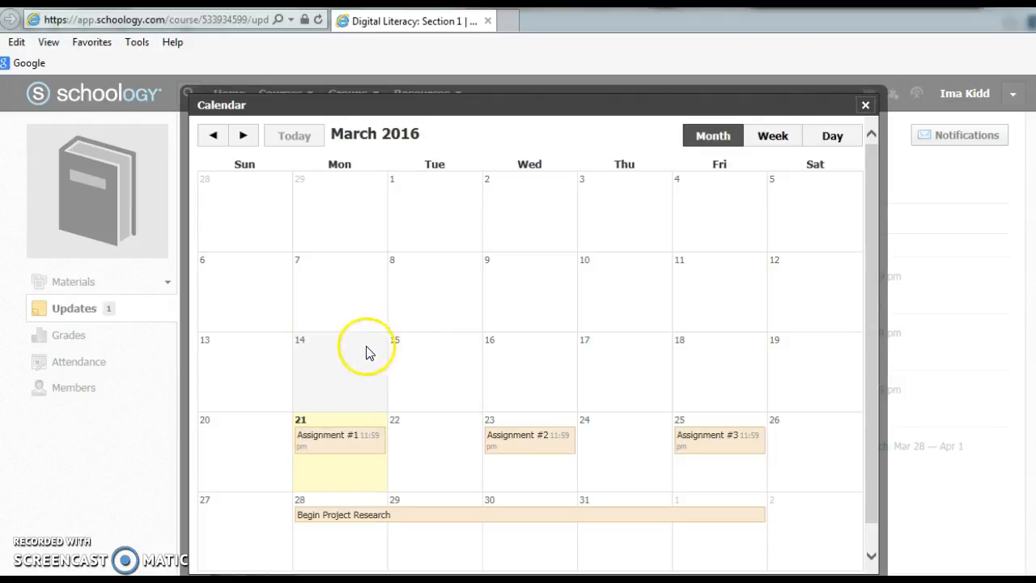
pyautogui.click(867, 106)
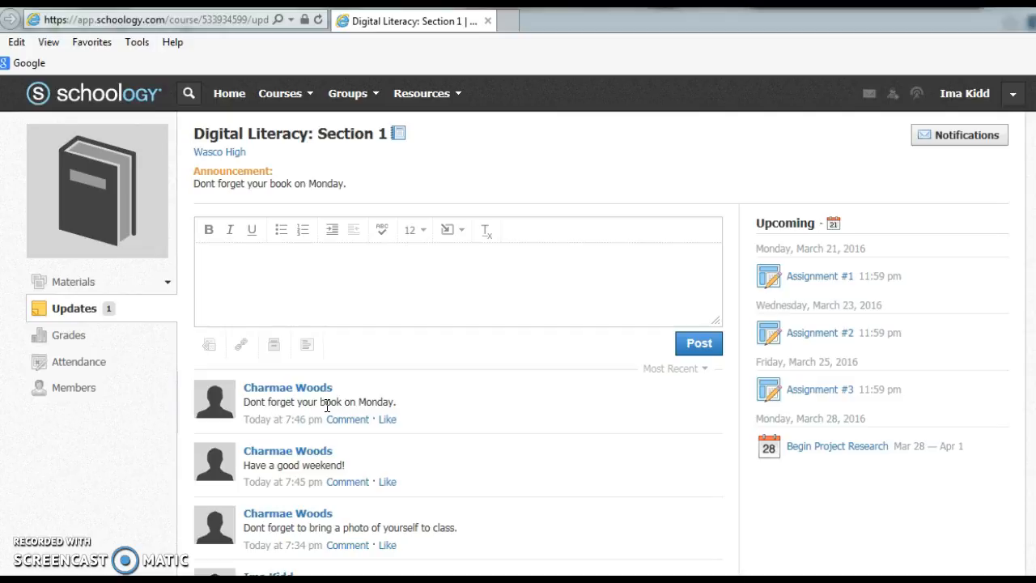
pyautogui.click(69, 336)
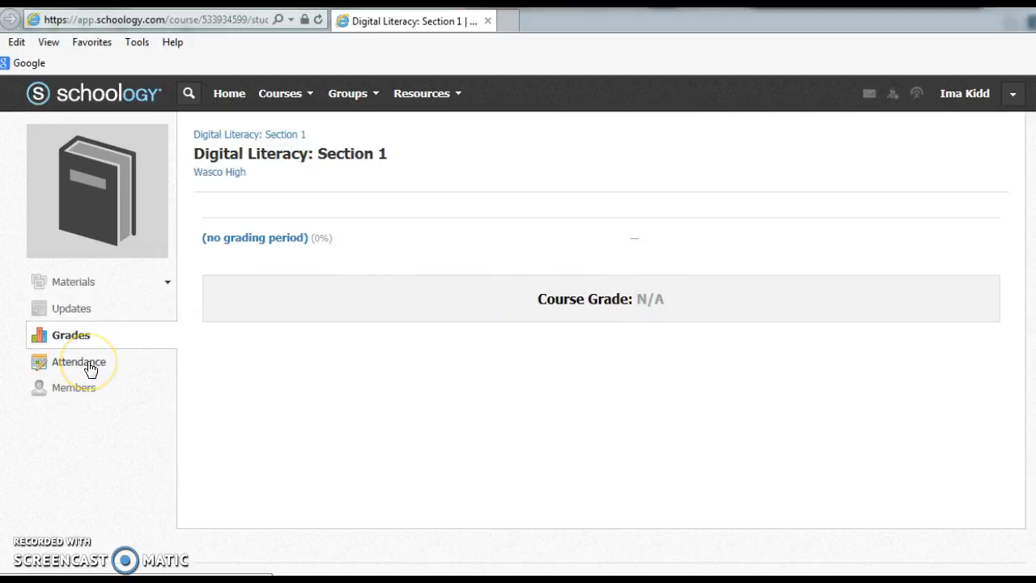
pyautogui.click(64, 390)
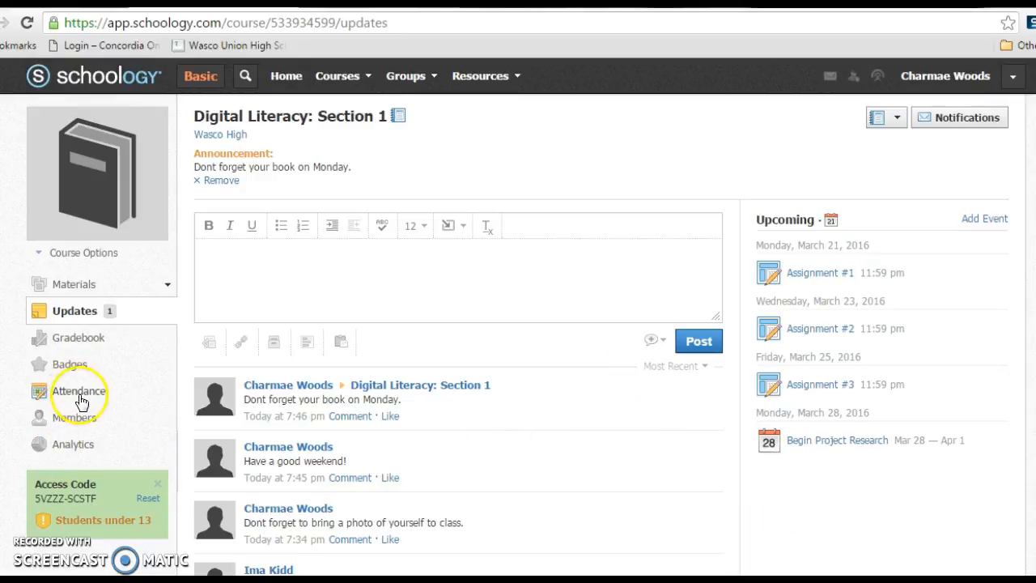
# - In the teacher account, open the course badges and award the Most Improved badge to the entire course
pyautogui.click(74, 365)
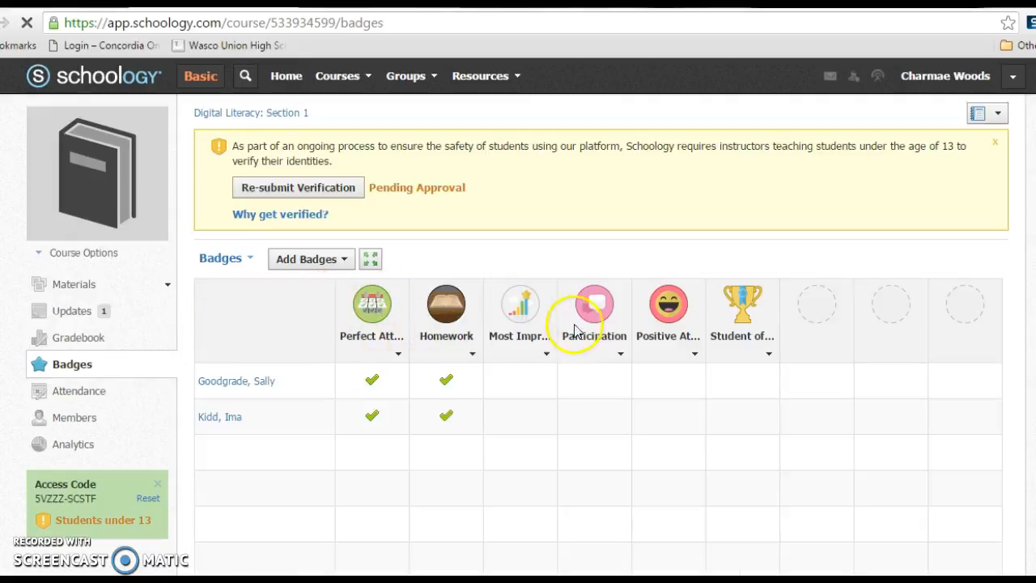
pyautogui.click(546, 354)
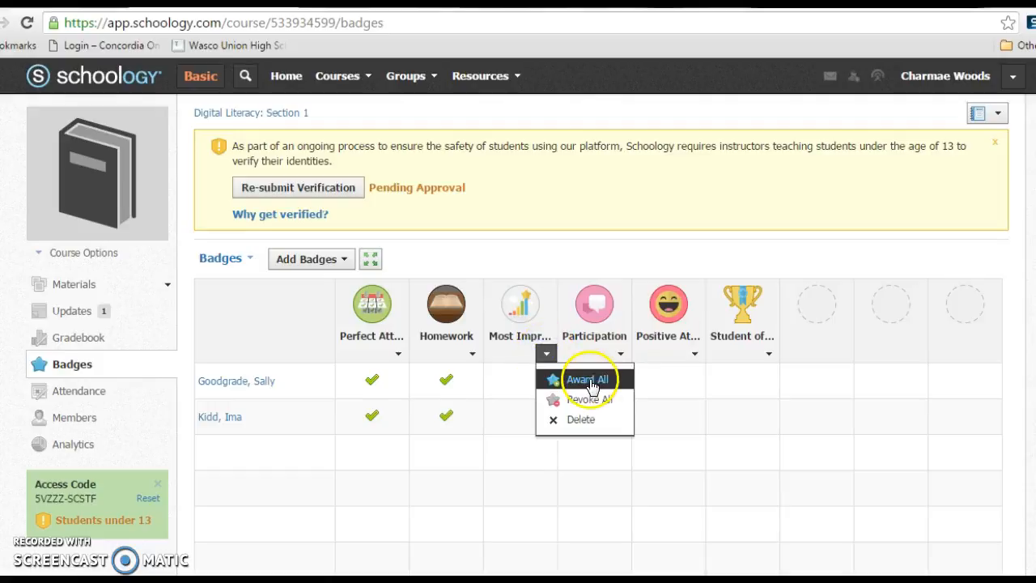
pyautogui.click(570, 379)
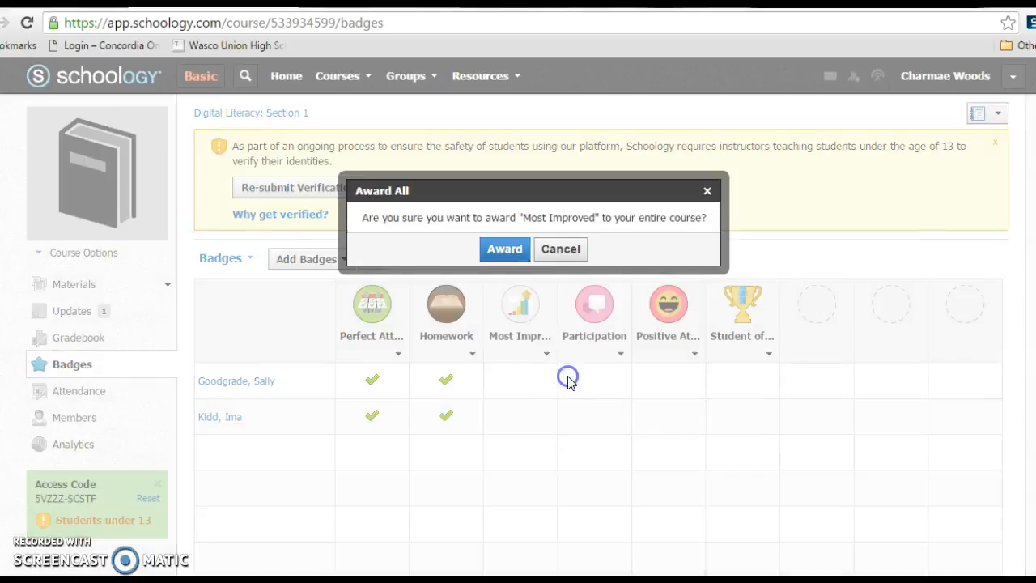
pyautogui.click(496, 254)
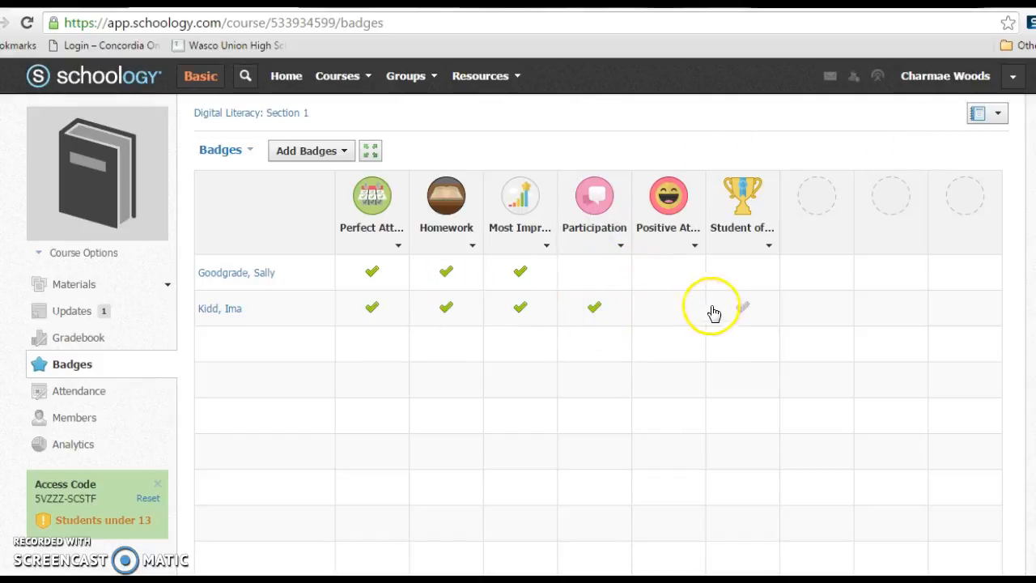
# - Open the teacher's Personal resources collection
pyautogui.moveTo(89, 194)
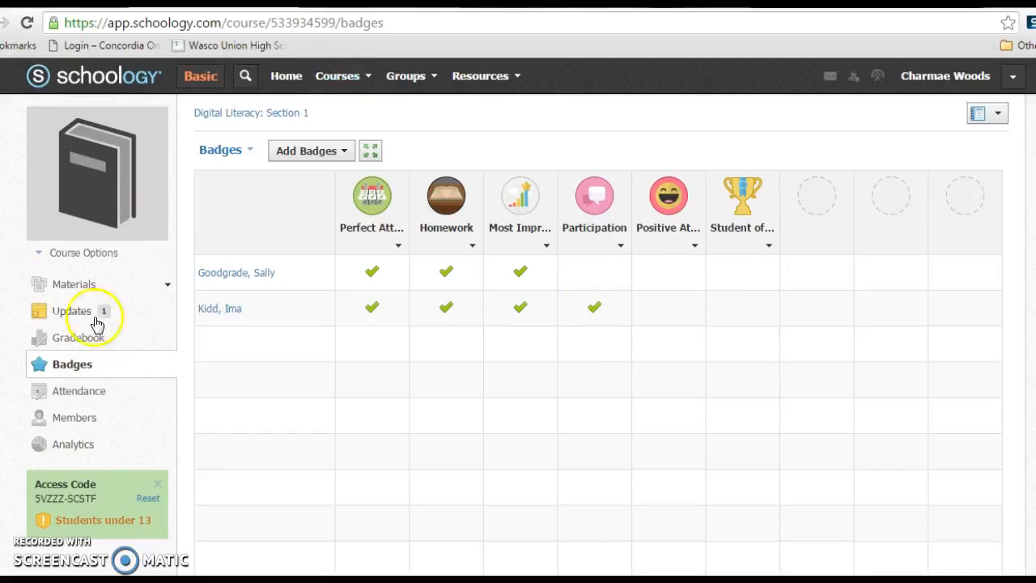
pyautogui.click(516, 76)
pyautogui.click(499, 118)
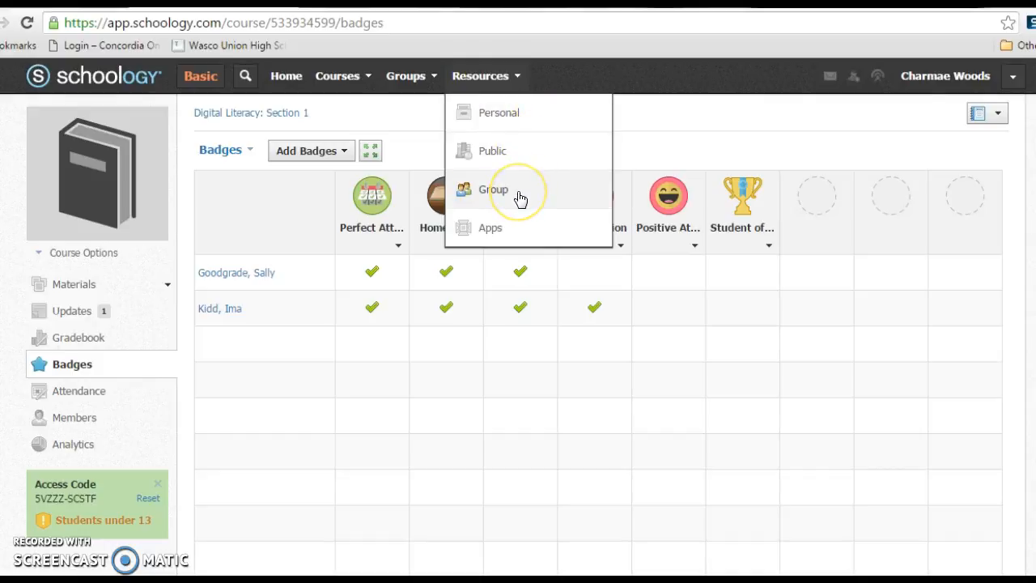
pyautogui.click(532, 114)
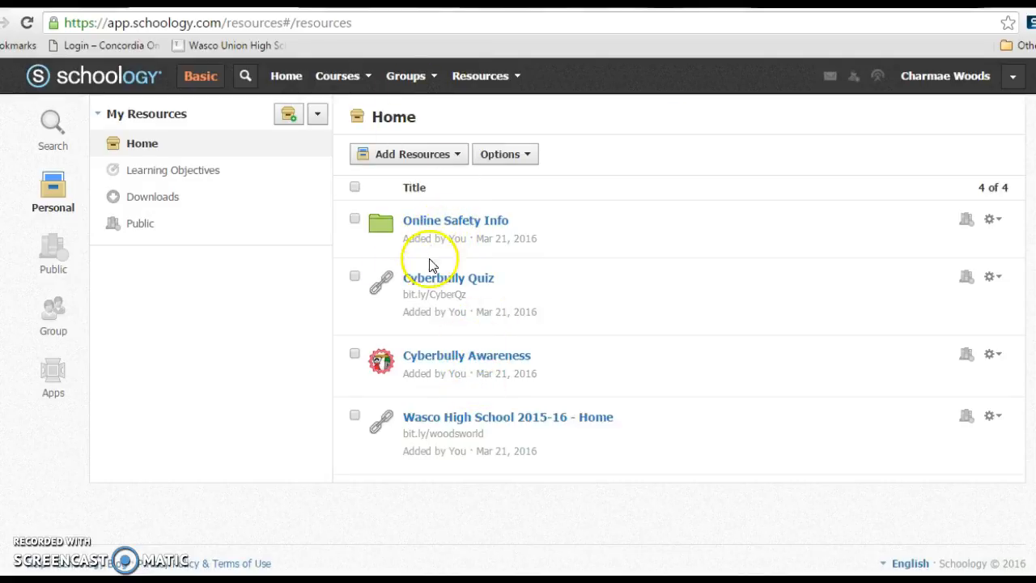
# - Preview the Cyberbully Awareness badge, close it, and list the resource types that can be added
pyautogui.click(437, 360)
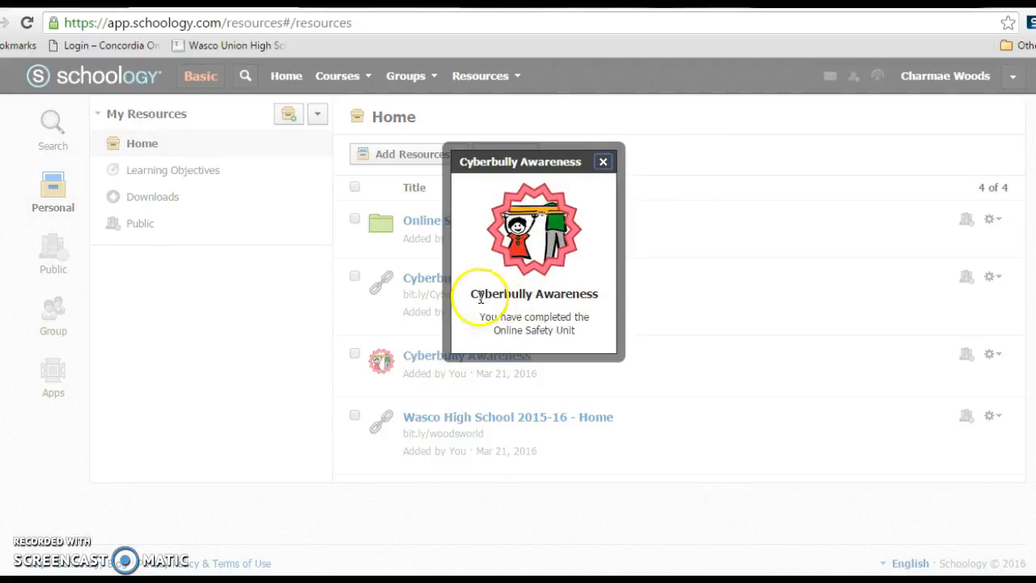
pyautogui.click(604, 162)
pyautogui.click(458, 153)
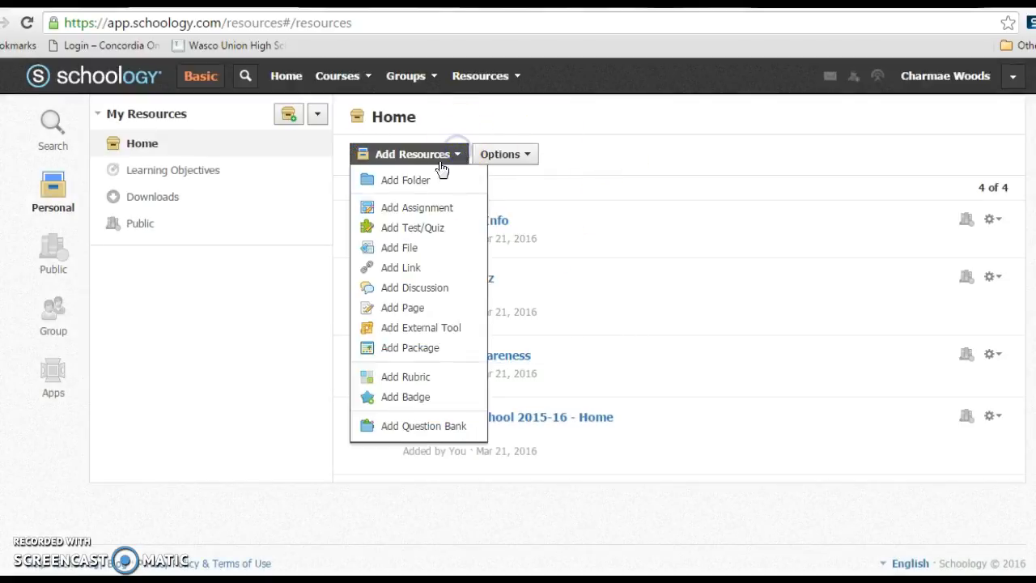
# - View the form for adding a badge to the personal resources and leave it without creating one
pyautogui.click(405, 396)
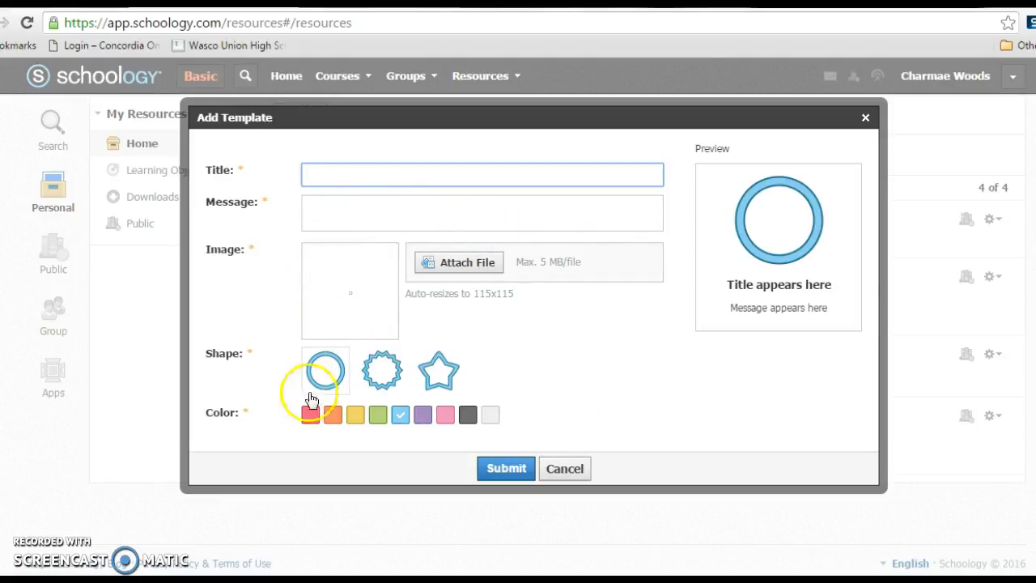
pyautogui.click(564, 469)
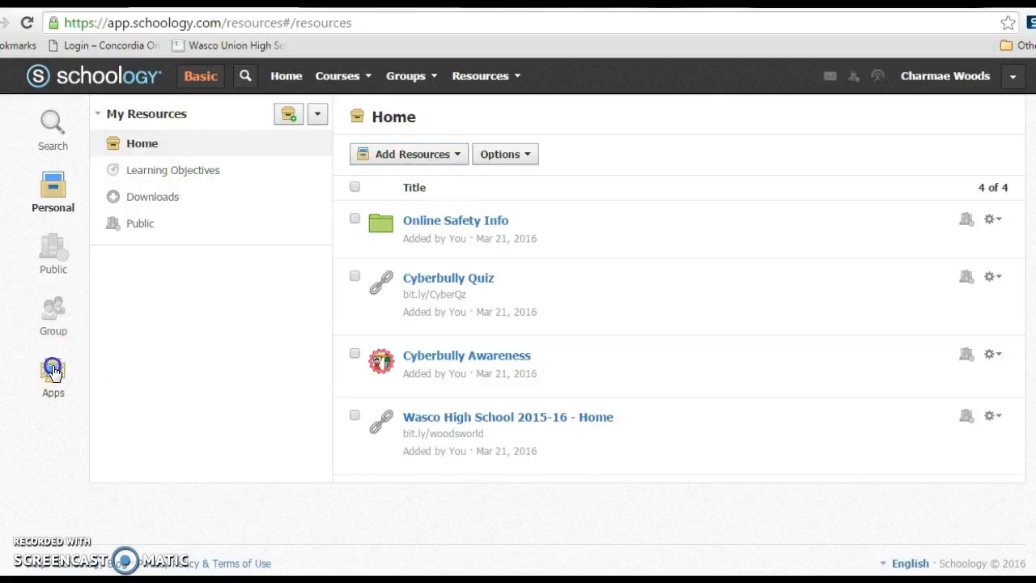
# - Open Google Drive among the resource apps and browse the files in My Drive
pyautogui.click(53, 372)
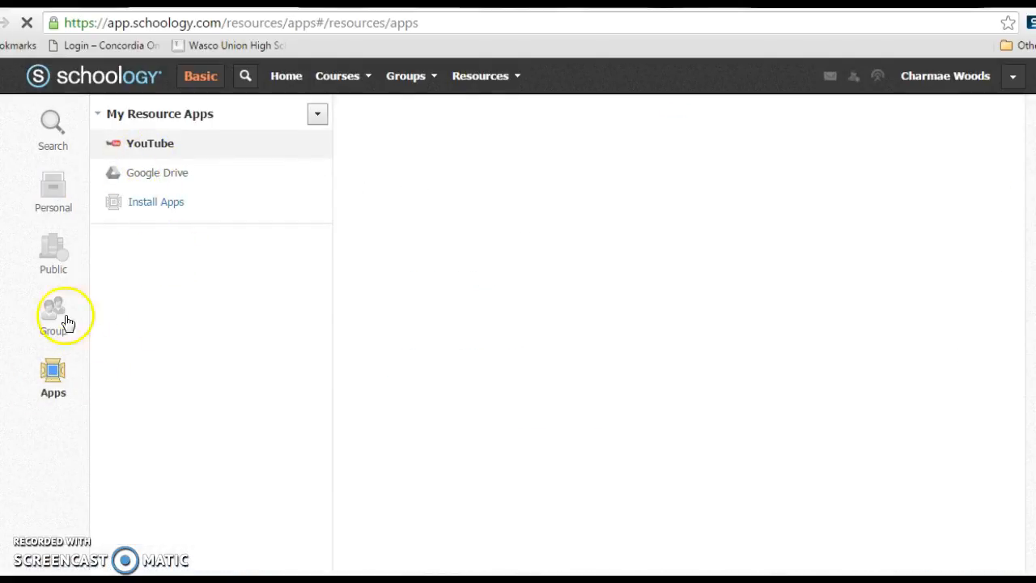
pyautogui.click(167, 180)
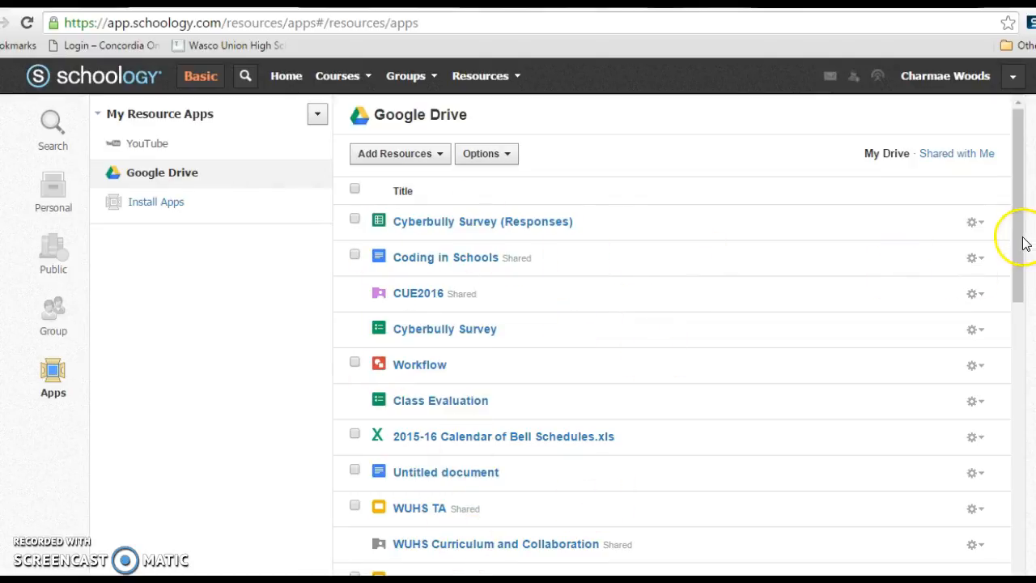
pyautogui.moveTo(1020, 245); pyautogui.dragTo(1006, 289)
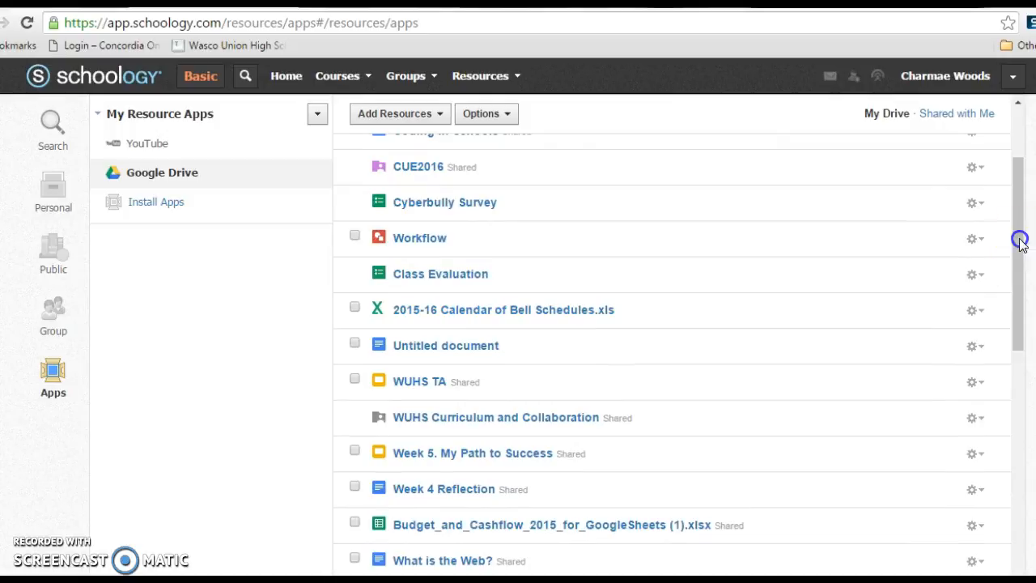
pyautogui.moveTo(1020, 240); pyautogui.dragTo(1012, 131)
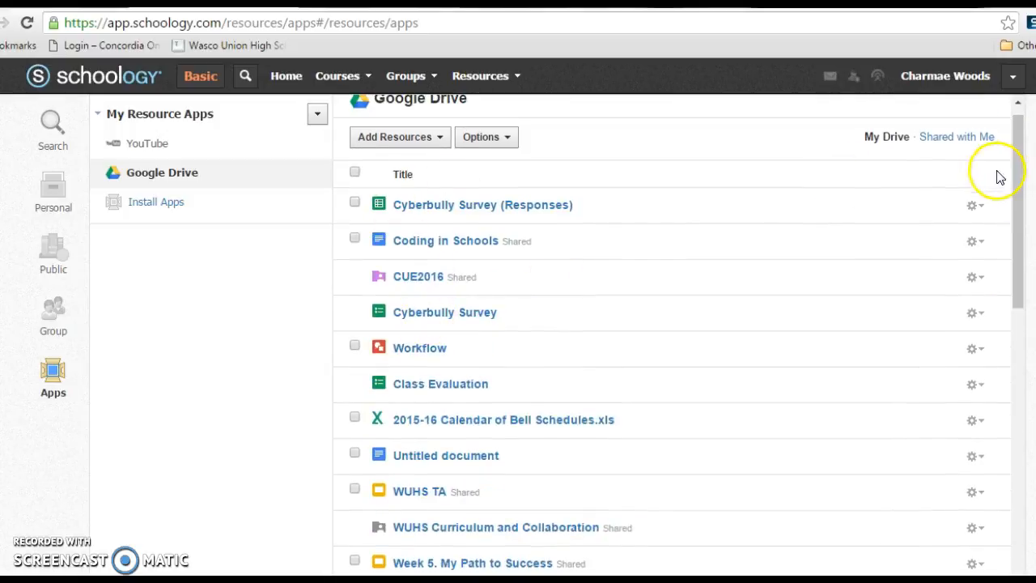
pyautogui.moveTo(1019, 209); pyautogui.dragTo(1034, 369)
# - Import the What is the Web? document from Google Drive into Digital Literacy: Section 1 and Digital Literacy 2: Section 1
pyautogui.click(355, 259)
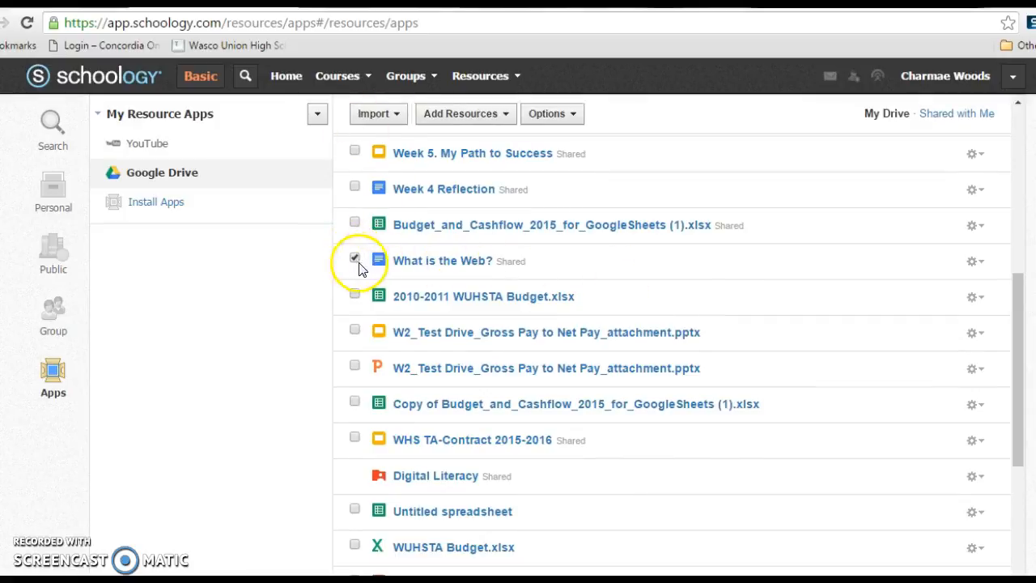
pyautogui.click(500, 114)
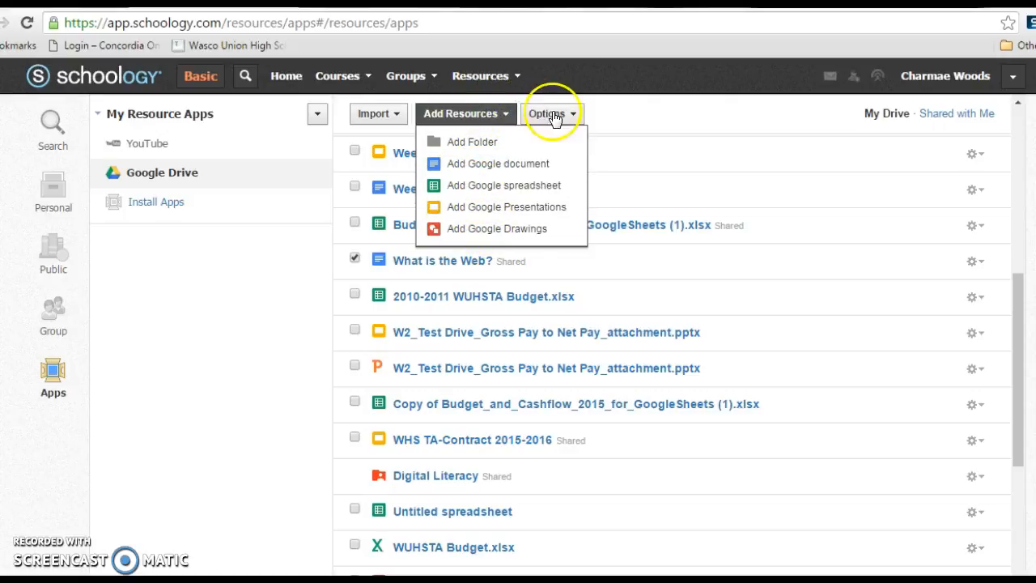
pyautogui.click(396, 116)
pyautogui.click(394, 144)
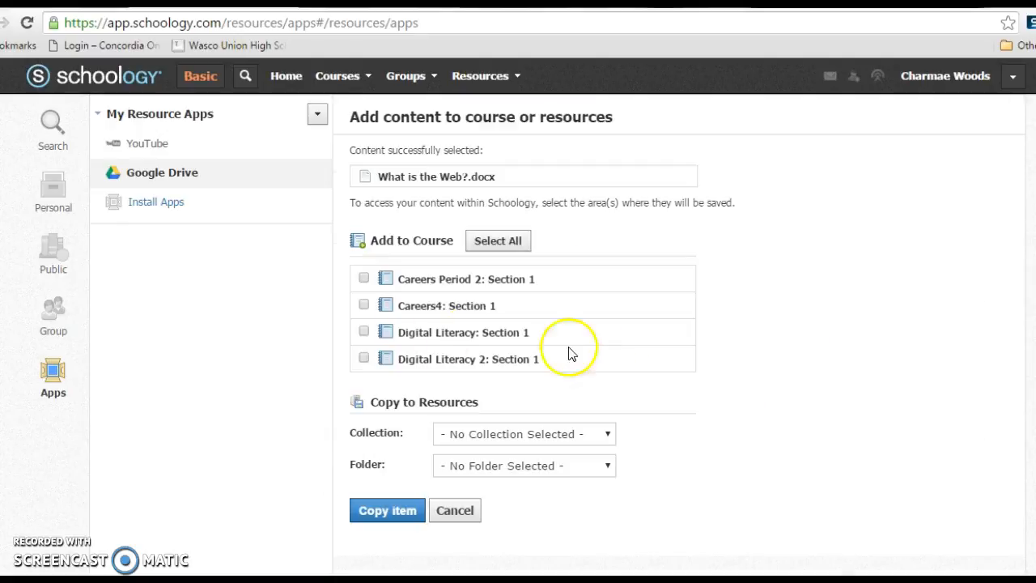
pyautogui.click(362, 356)
pyautogui.click(365, 331)
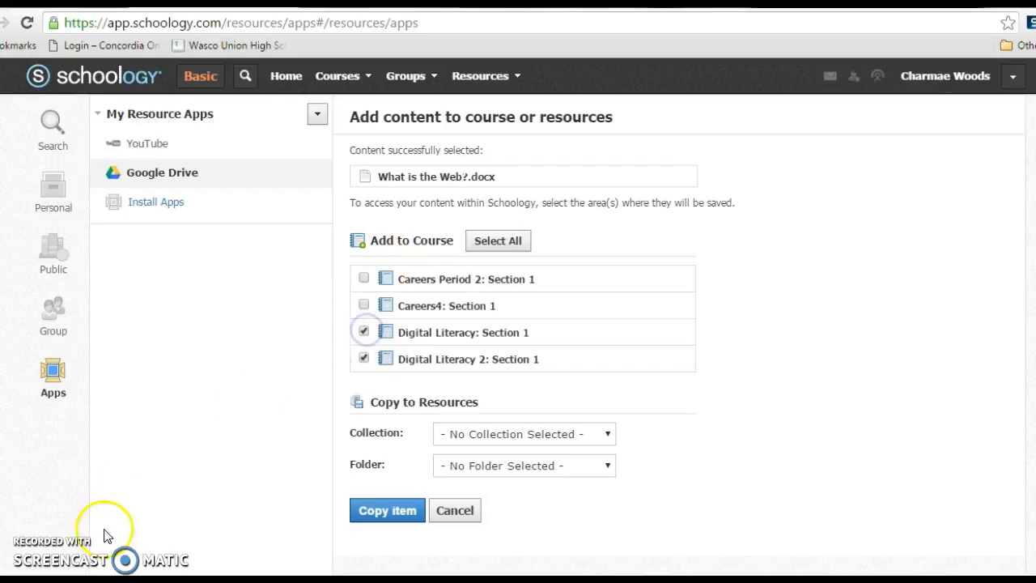
pyautogui.click(378, 512)
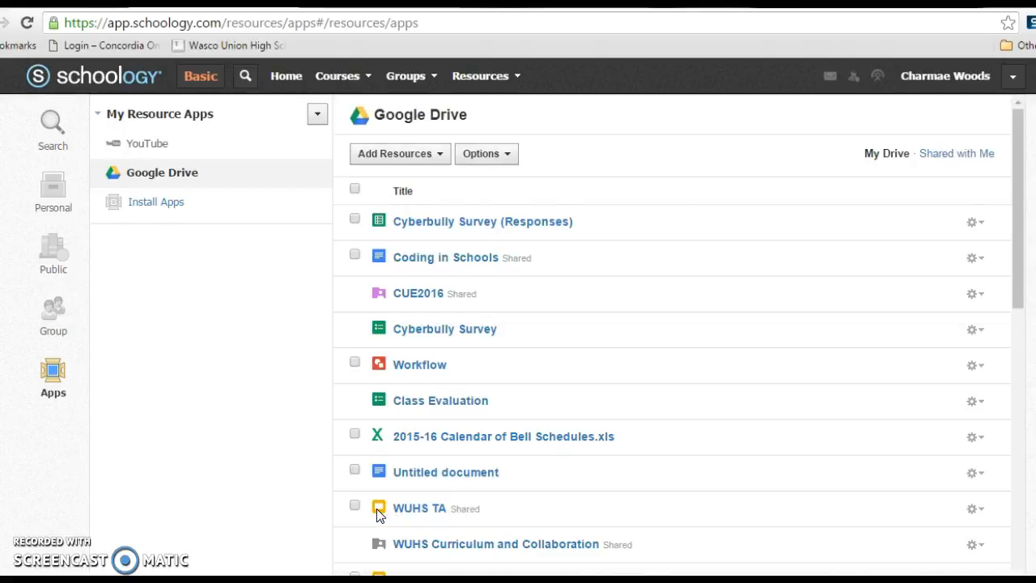
# - Search the YouTube resource app for "typing club introduction"
pyautogui.click(151, 146)
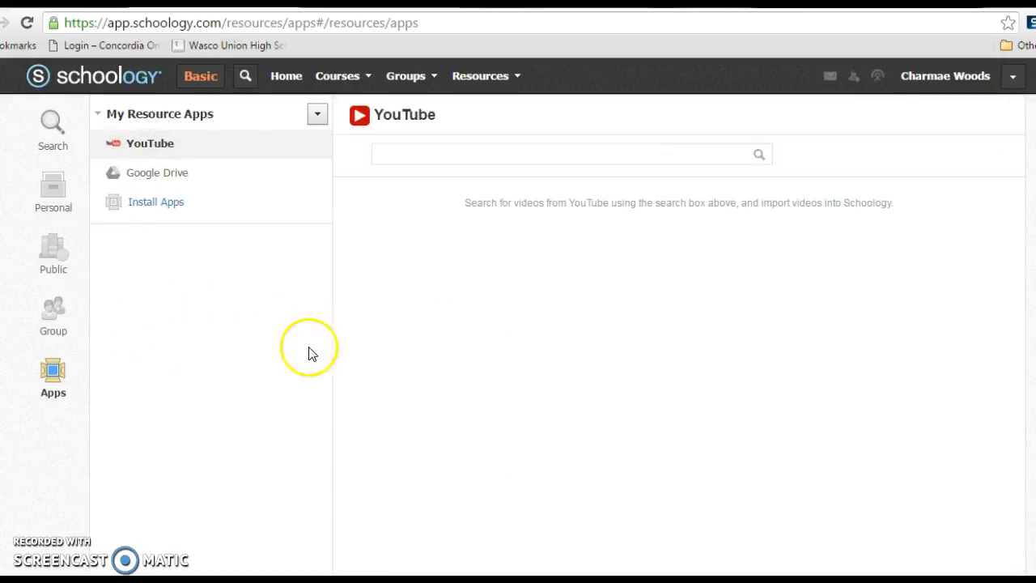
pyautogui.click(433, 159)
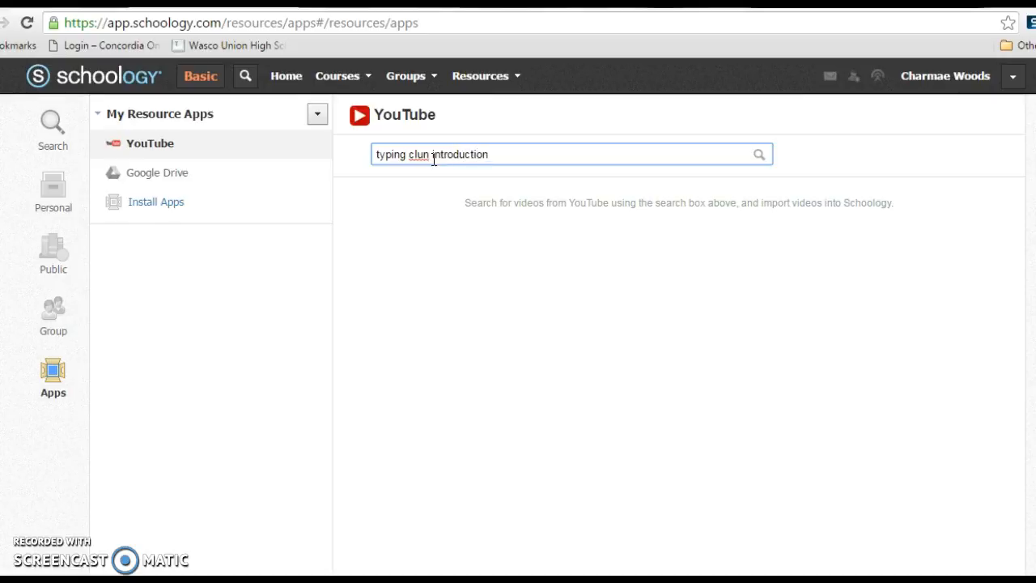
pyautogui.press('BackSpace')
pyautogui.click(757, 154)
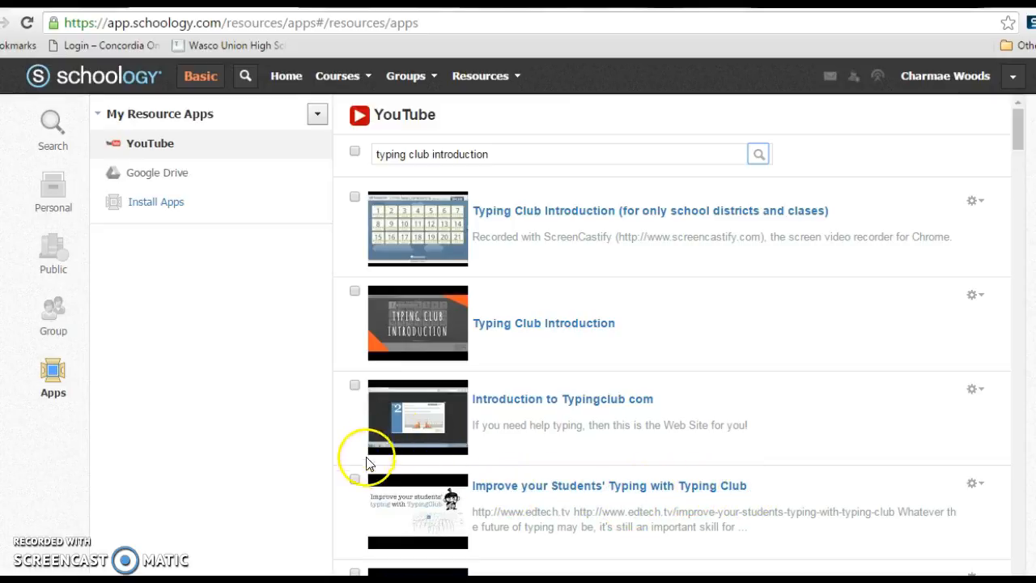
# - Import the video "Improve your Students' Typing with Typing Club" as an embed into Digital Literacy: Section 1 and Digital Literacy 2: Section 1
pyautogui.click(354, 478)
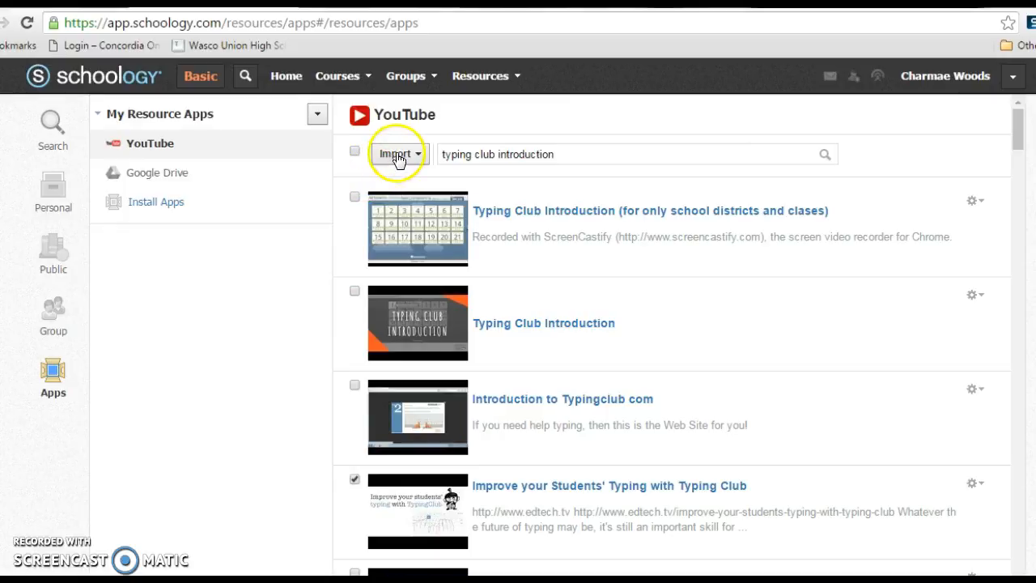
pyautogui.scroll(-1, 672, 323)
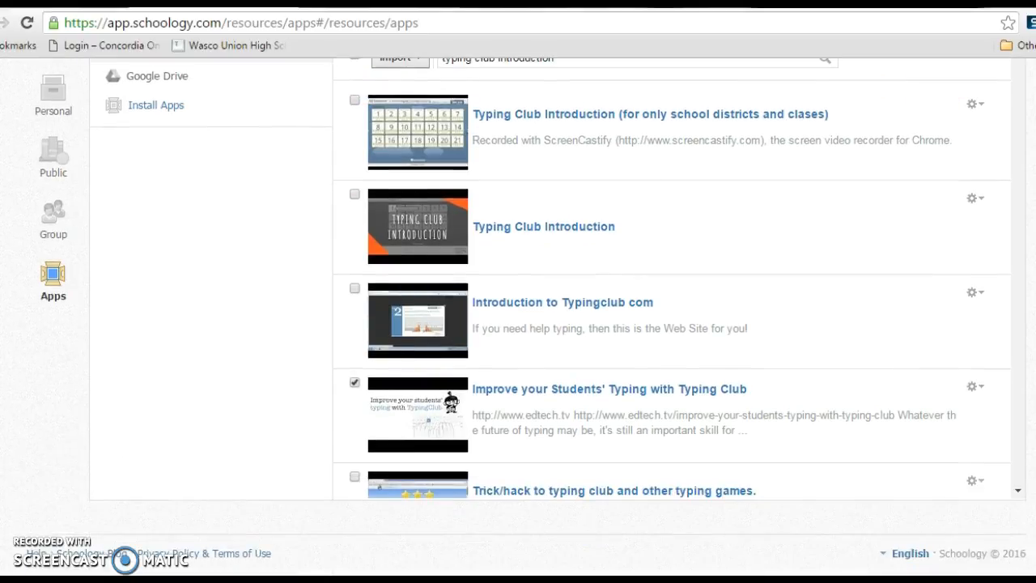
pyautogui.scroll(1, 448, 494)
pyautogui.click(413, 154)
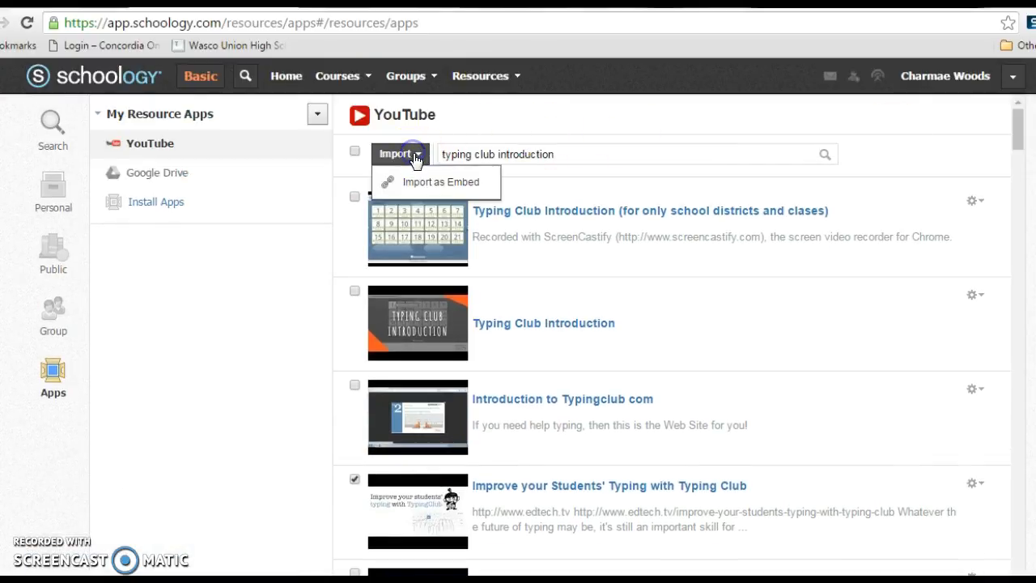
pyautogui.click(419, 181)
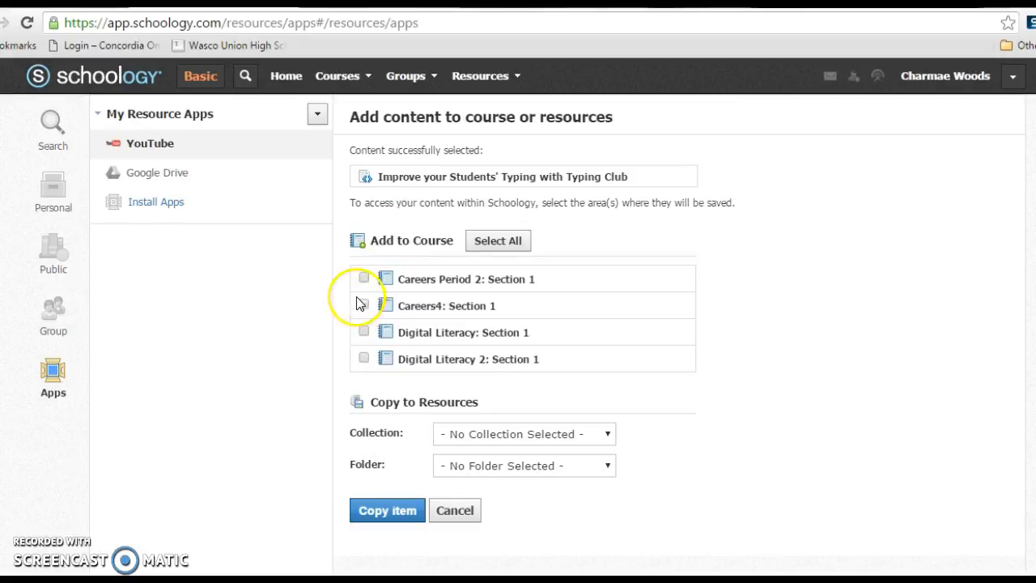
pyautogui.click(364, 359)
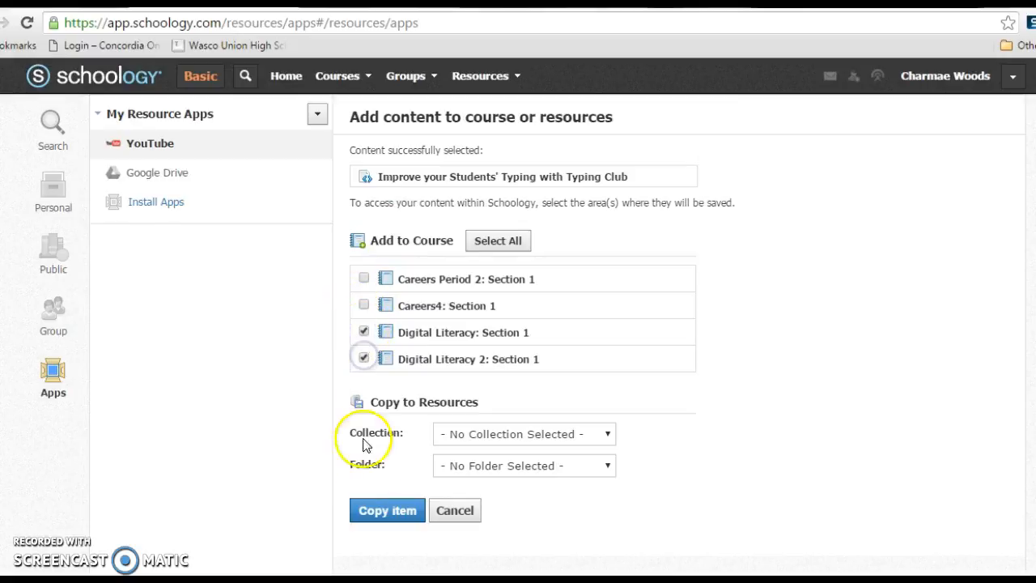
pyautogui.click(383, 509)
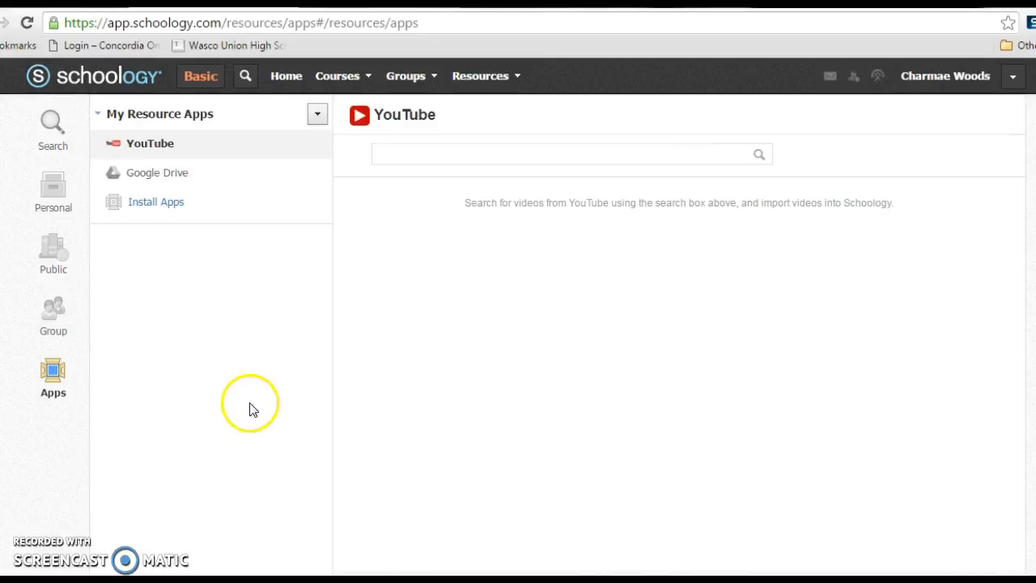
# - Open the Digital Literacy: Section 1 course and check its materials for the imported document and video
pyautogui.click(331, 76)
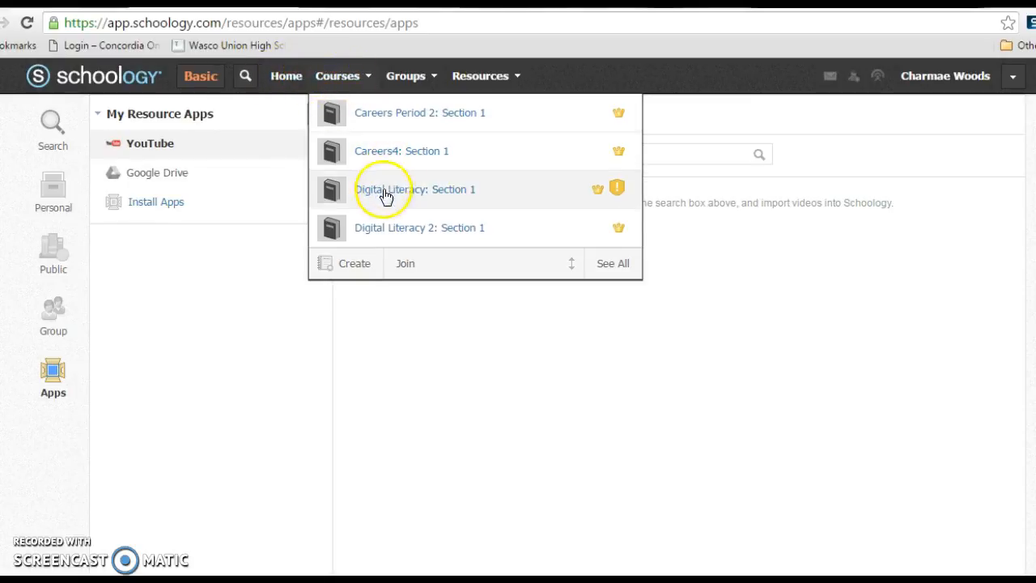
pyautogui.click(225, 330)
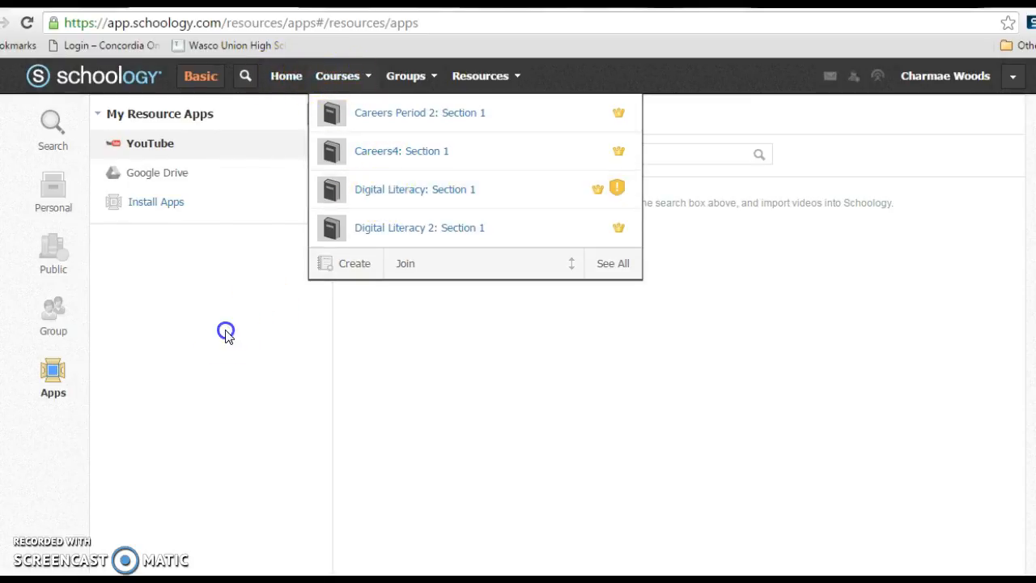
pyautogui.click(285, 76)
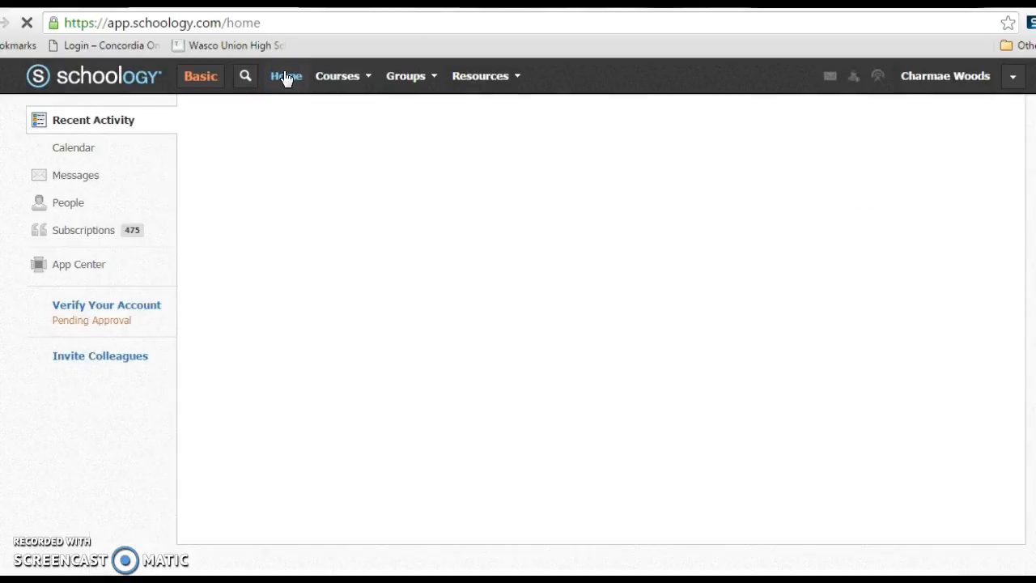
pyautogui.click(358, 77)
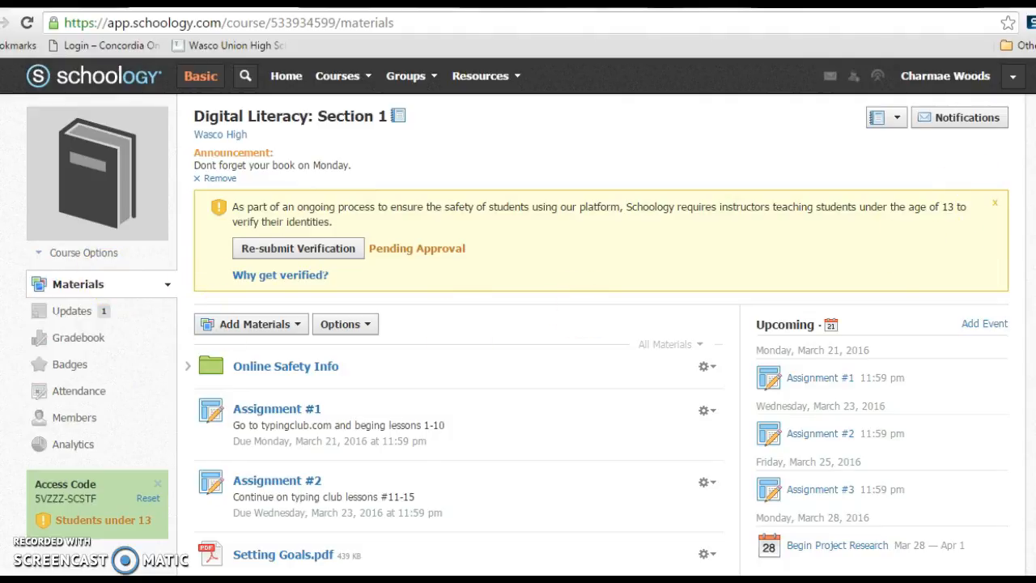
pyautogui.scroll(-7, 518, 323)
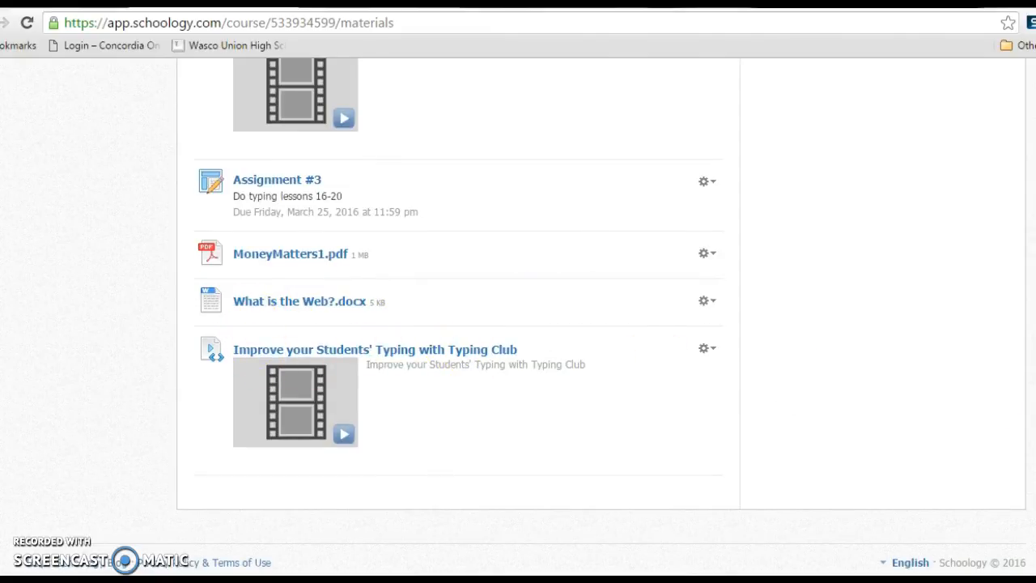
pyautogui.scroll(7, 518, 323)
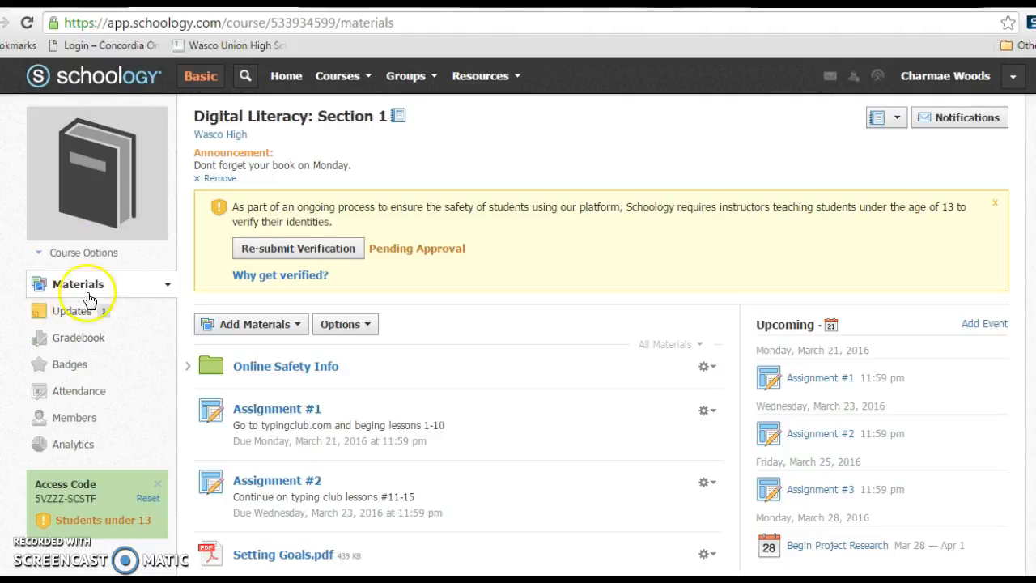
# - Open the list of the teacher's groups
pyautogui.click(433, 79)
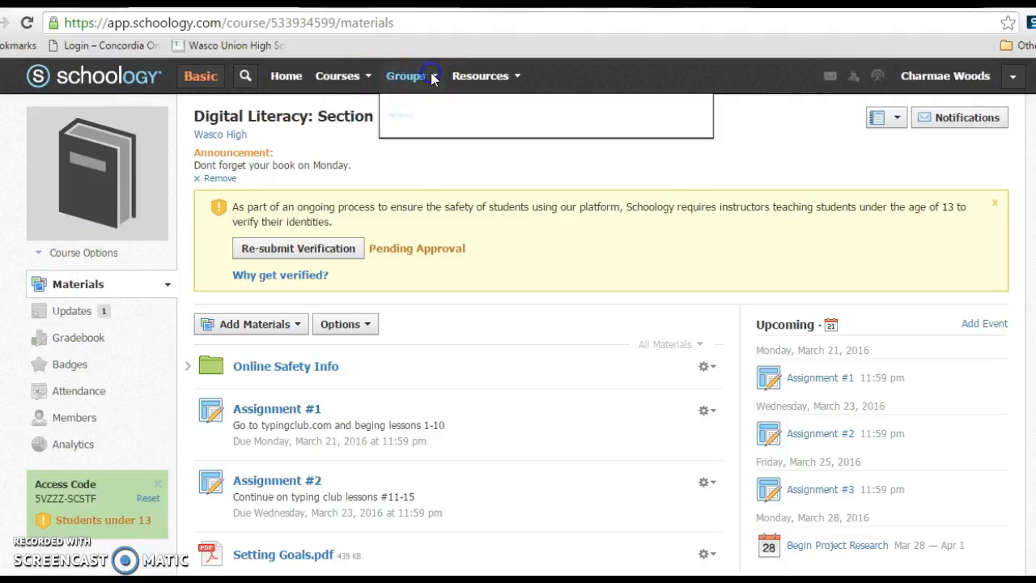